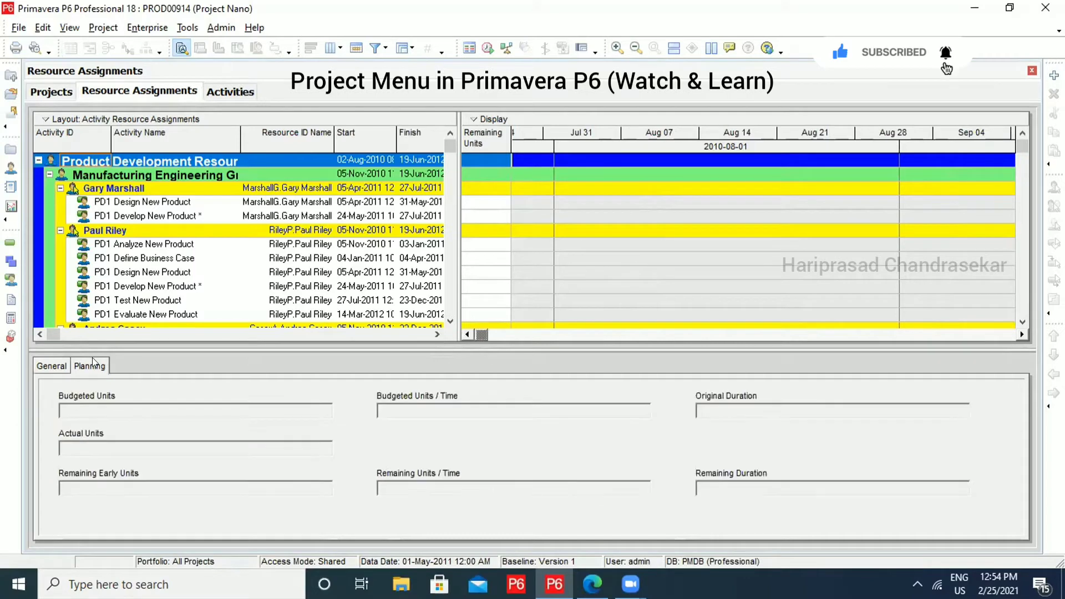
- Examine the general details of the Design and Develop New Product assignments and their weekly hours from April to September 2011
left_click(68, 365)
left_click(150, 203)
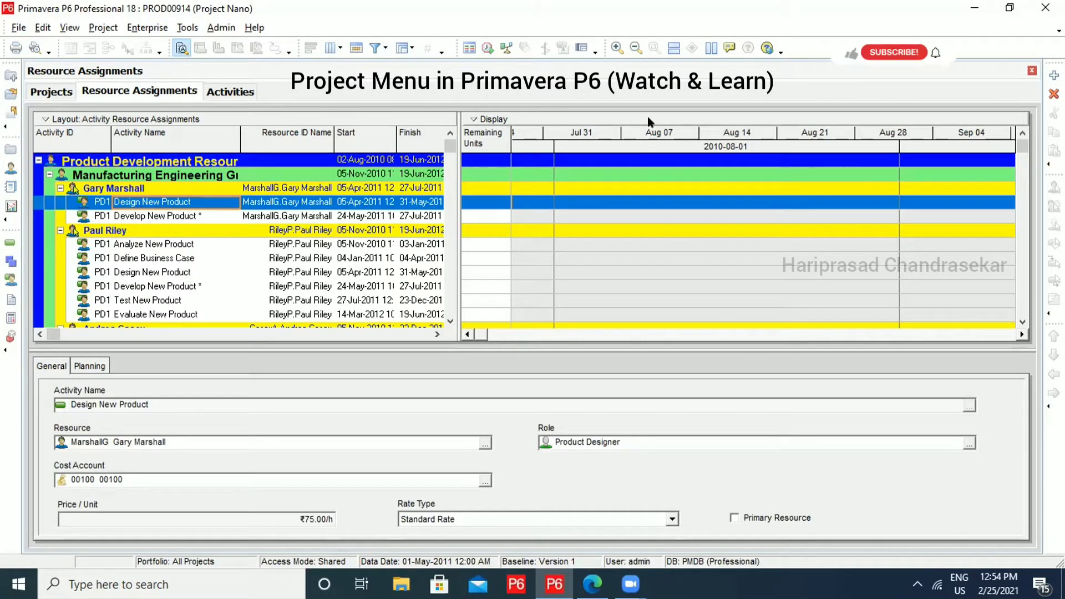
left_click(633, 50)
left_click(631, 51)
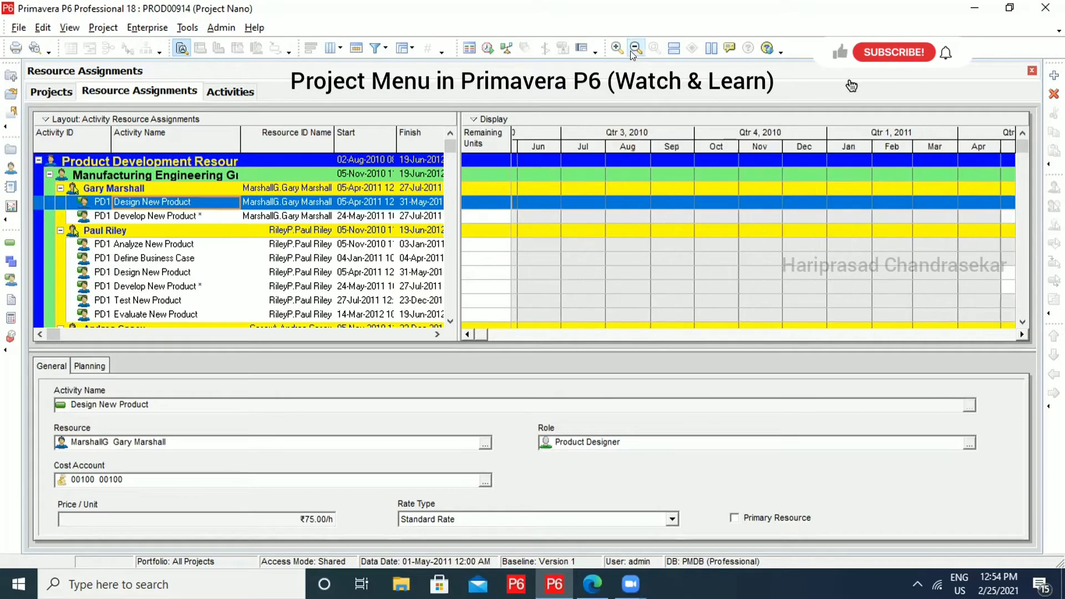
left_click(617, 48)
left_click_drag(486, 333, 555, 338)
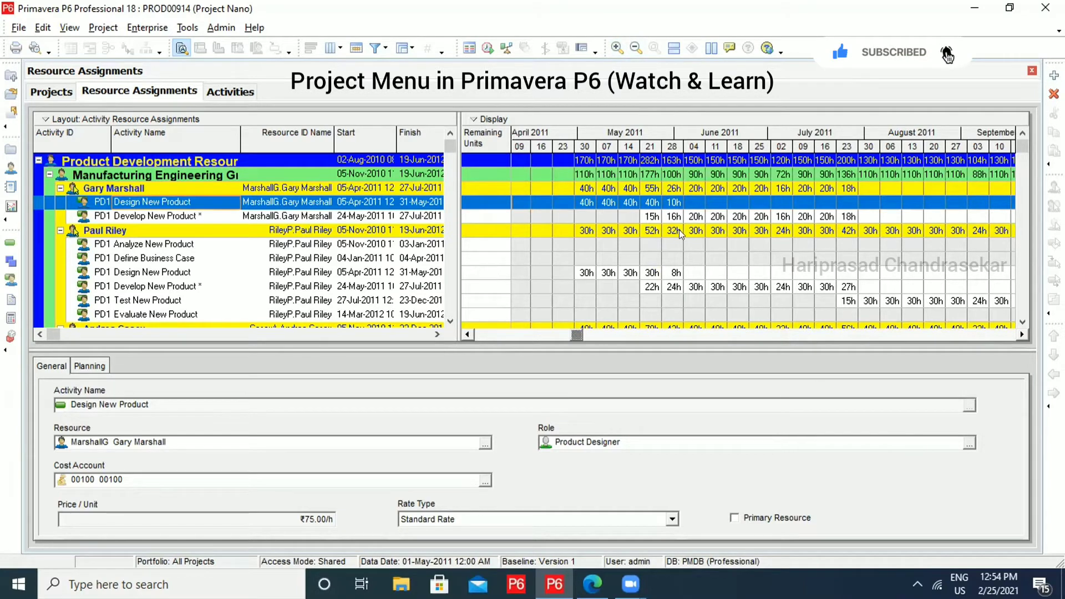
left_click(653, 216)
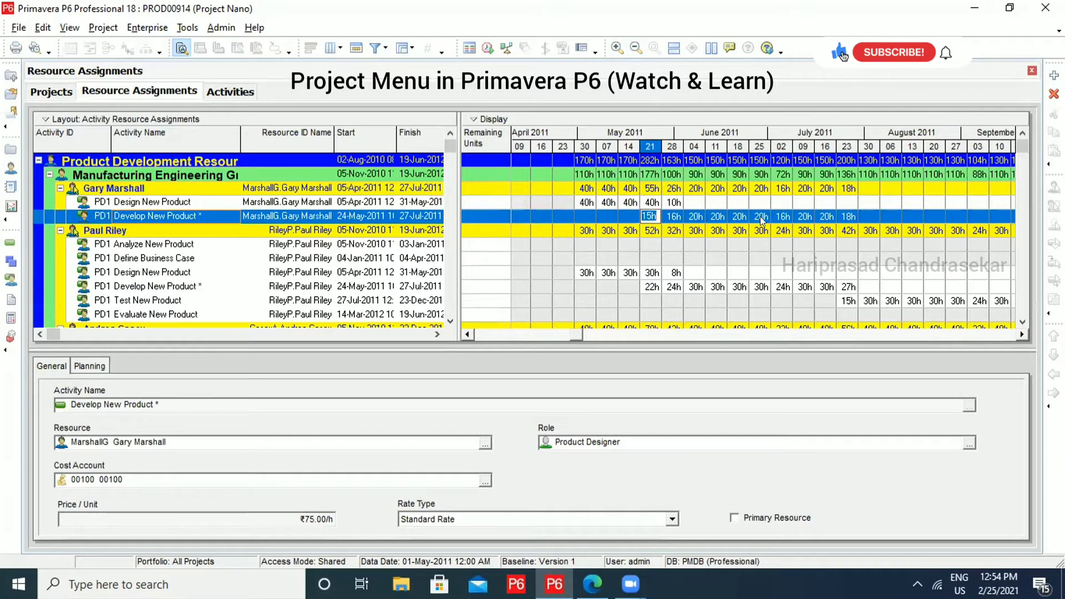
key("Right")
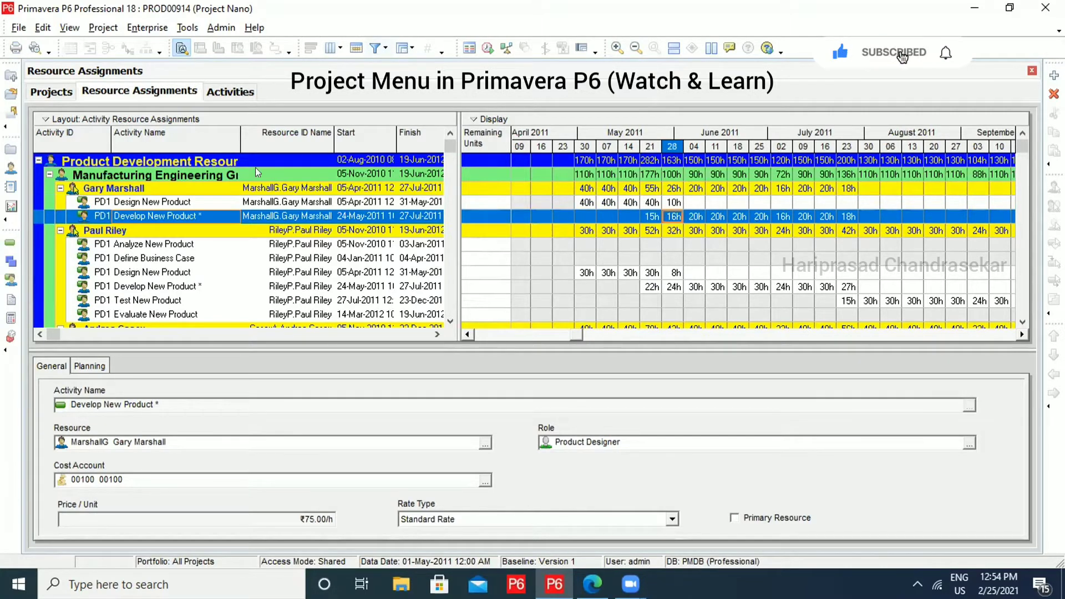
- View the project's WBS and open its Risks list
left_click(103, 29)
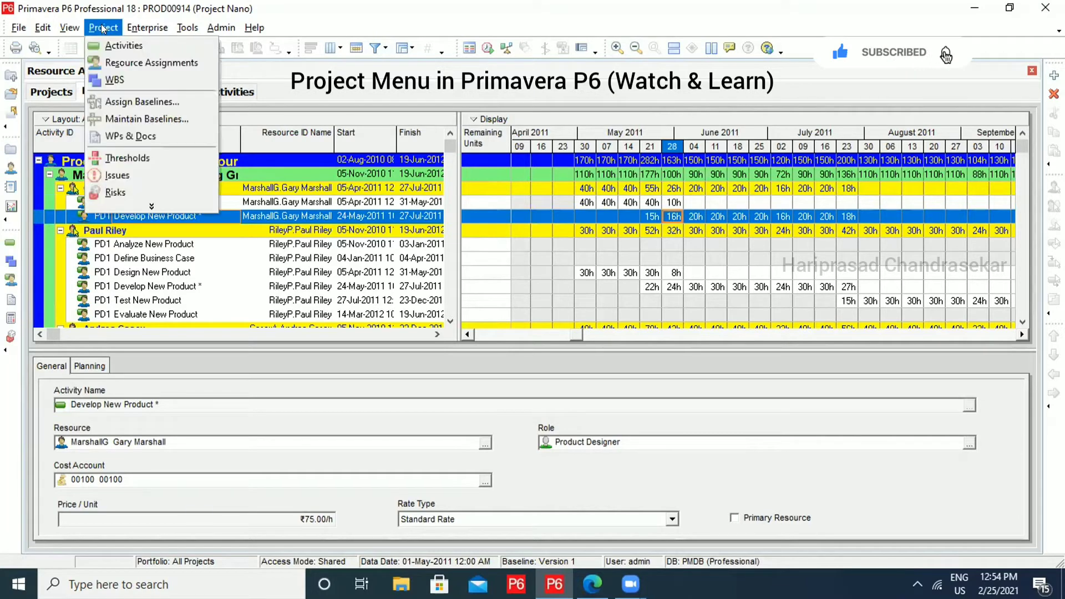
left_click(114, 80)
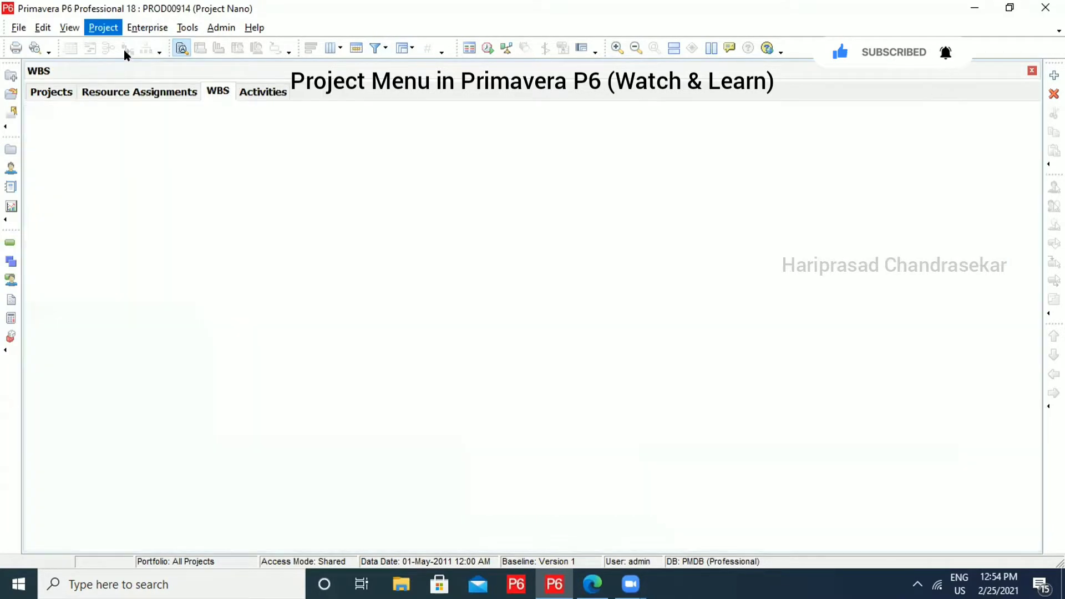
left_click(104, 29)
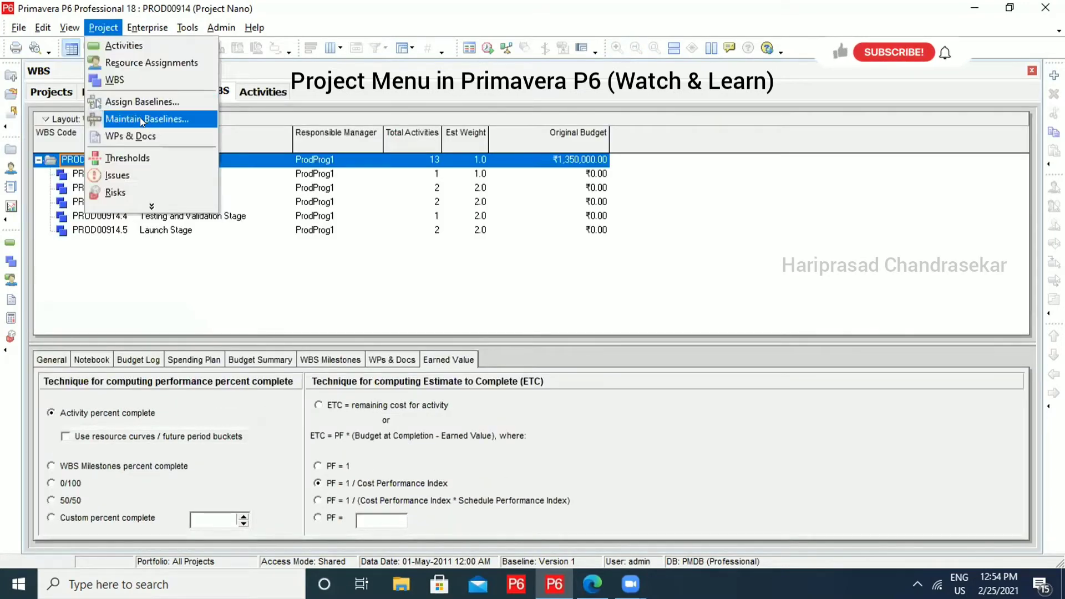
left_click(121, 194)
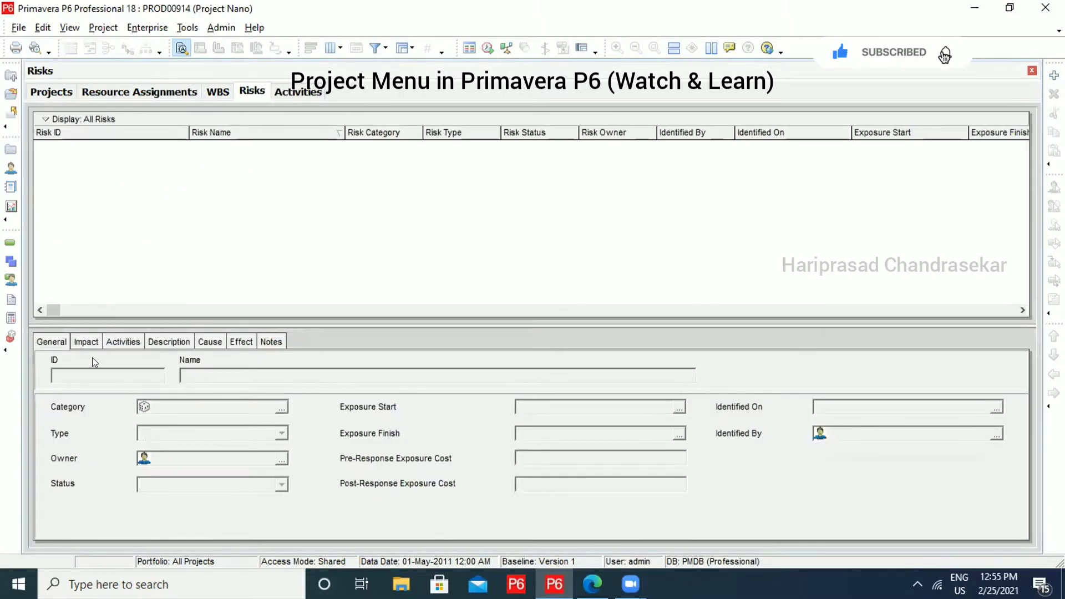
- Add a new project risk named "A Risk" and set its category to Planning
left_click(1054, 76)
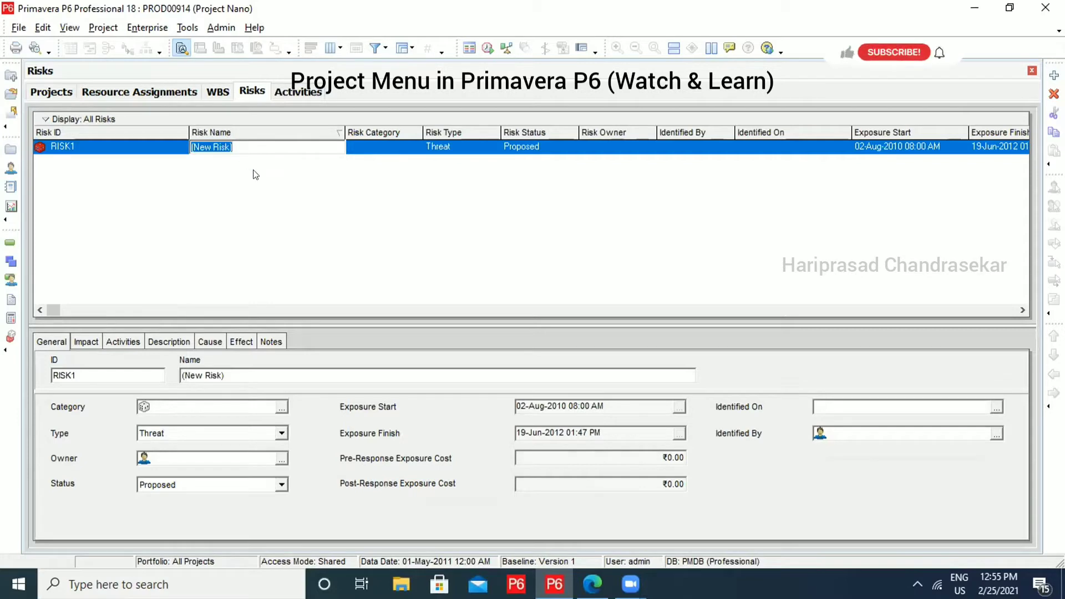
type("A")
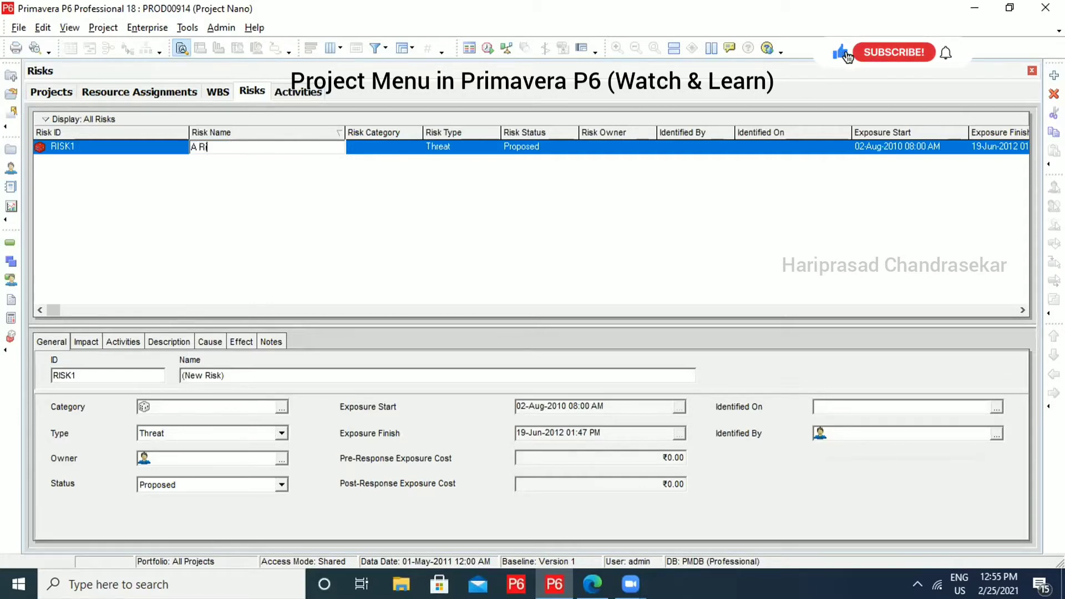
type(" Risk")
key("Return")
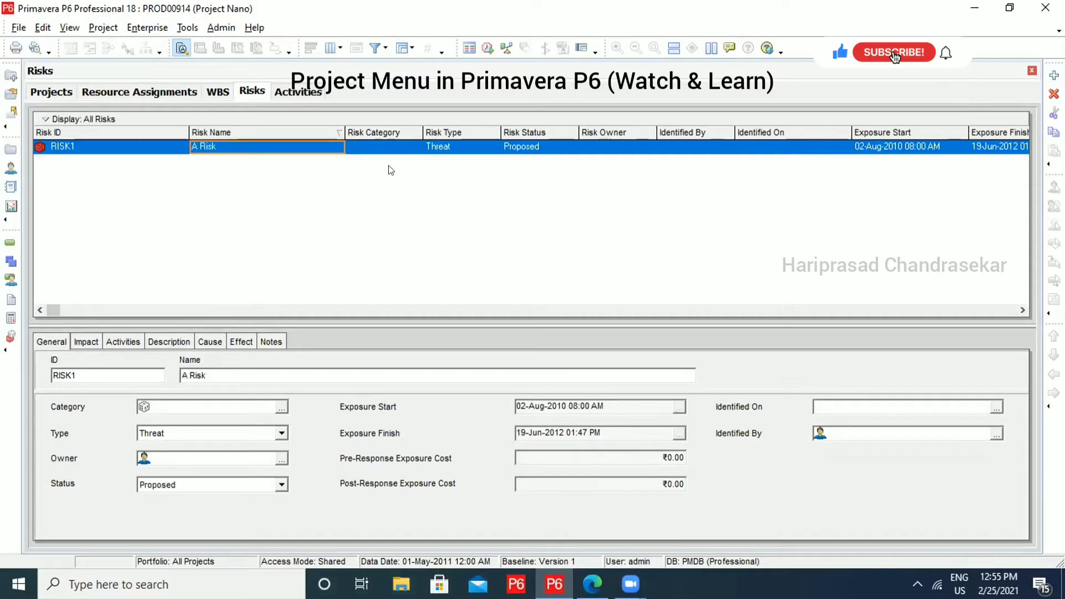
left_click(390, 146)
double_click(394, 146)
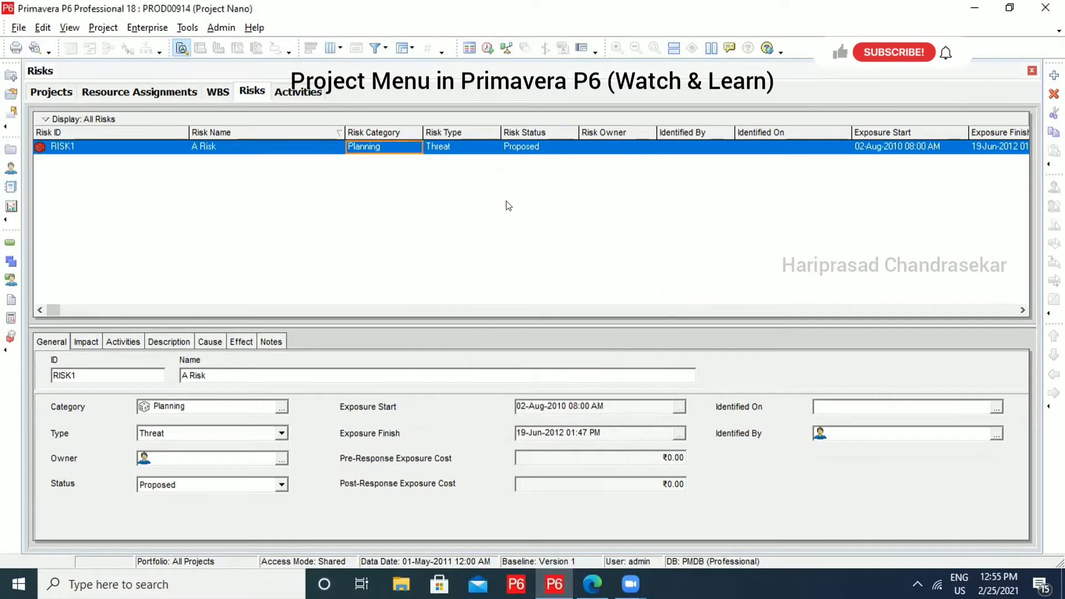
- Switch A Risk's type to Opportunity and back to Threat, accepting the removal of response values
left_click(489, 142)
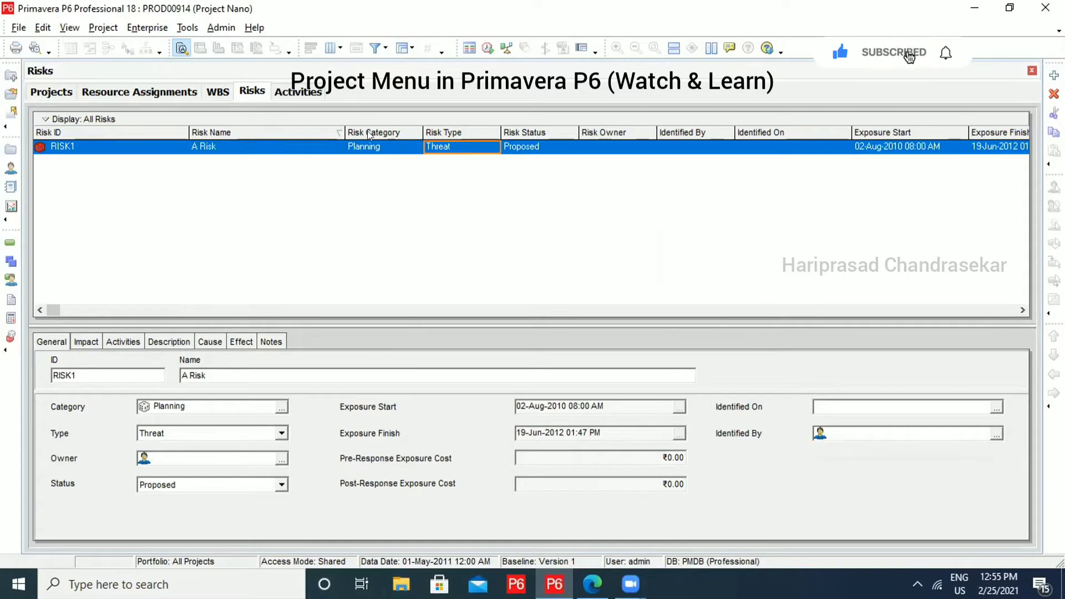
left_click(455, 147)
left_click(450, 162)
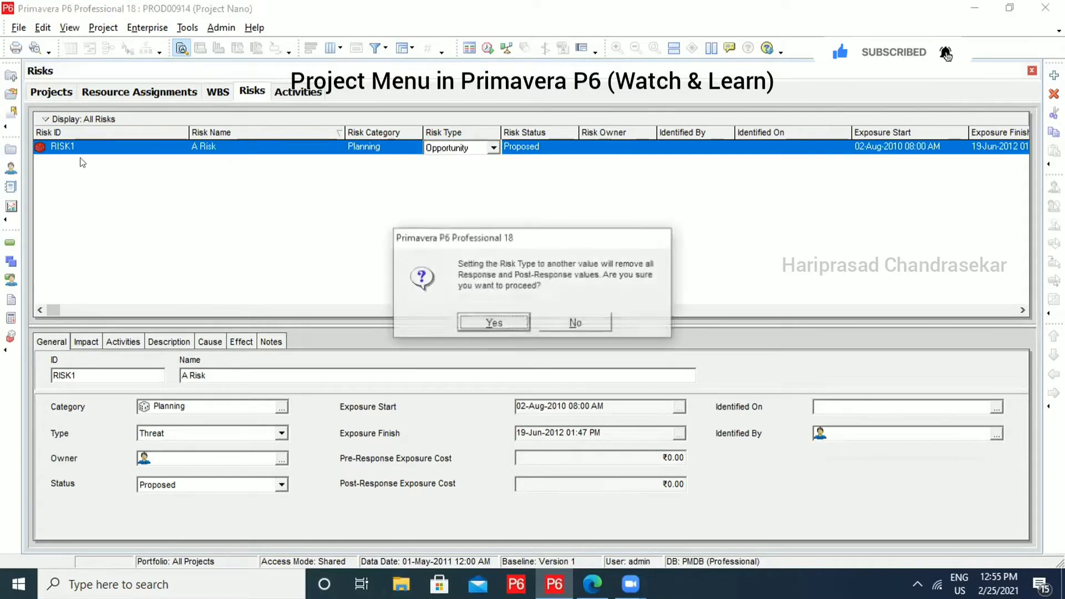
left_click(506, 322)
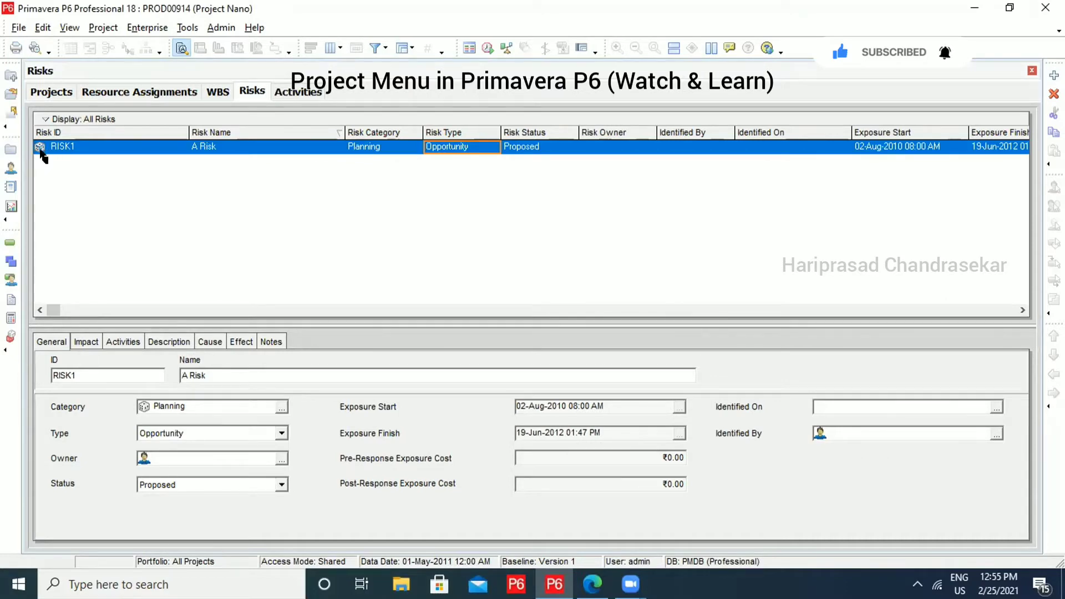
left_click(478, 147)
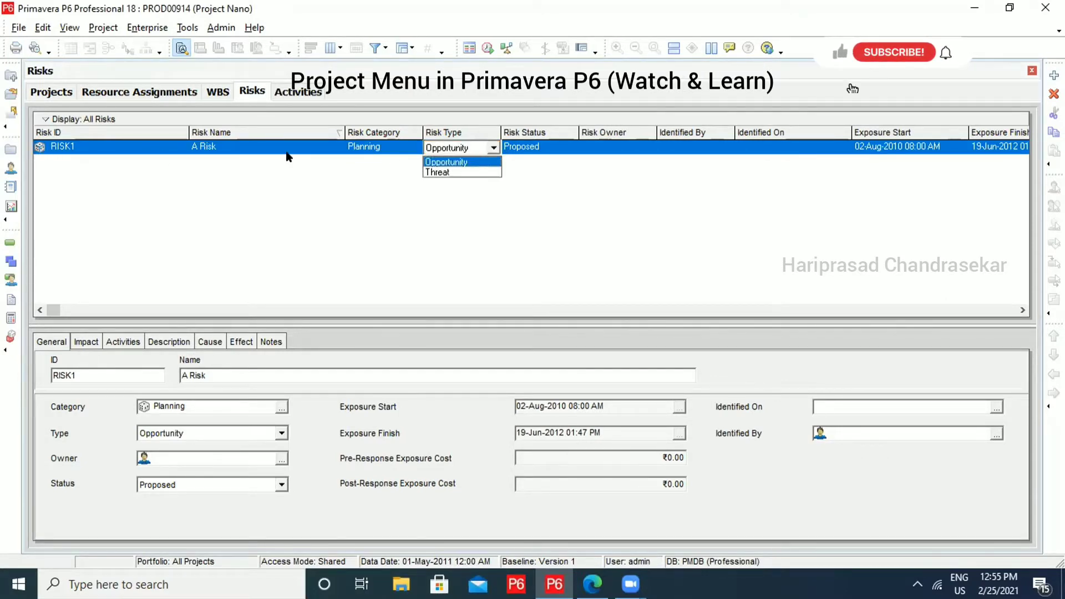
left_click(464, 171)
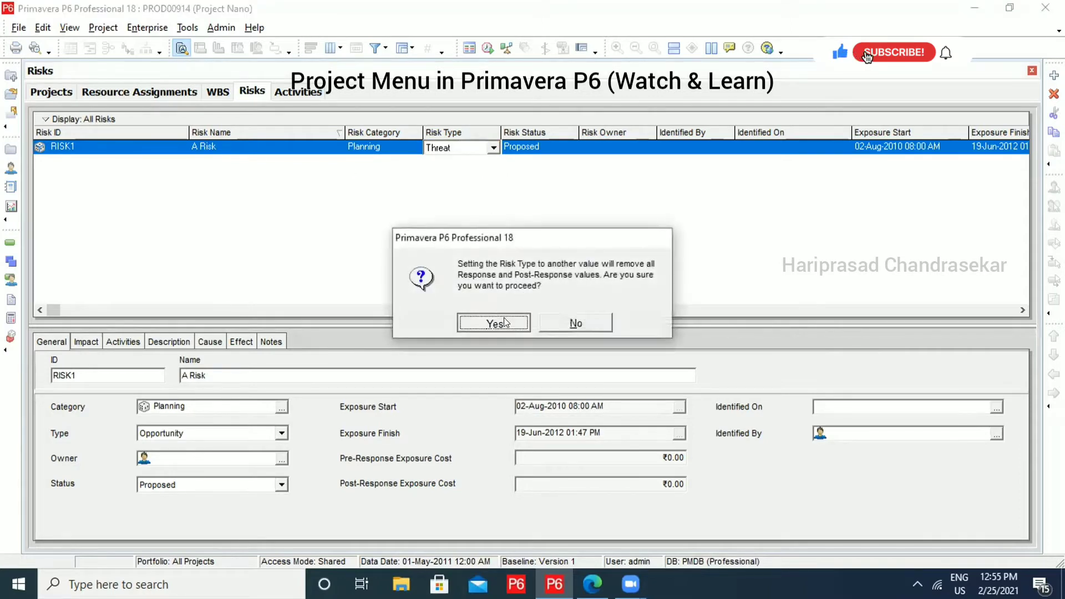
key("Return")
- Review the status options for A Risk and assign the Hydroblaster resource as its owner
left_click(557, 147)
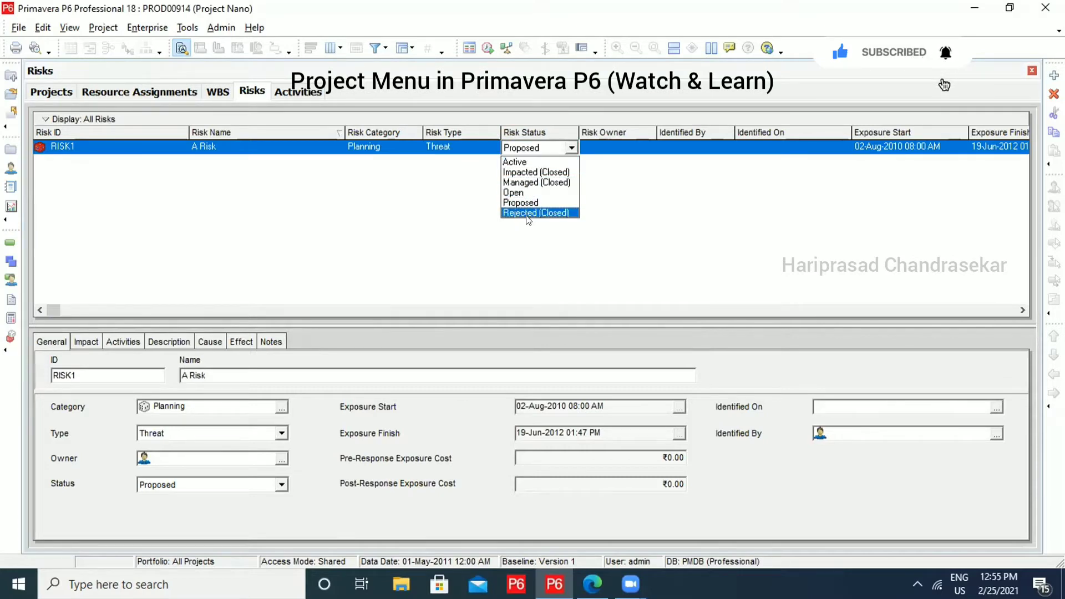
left_click(624, 181)
left_click(617, 144)
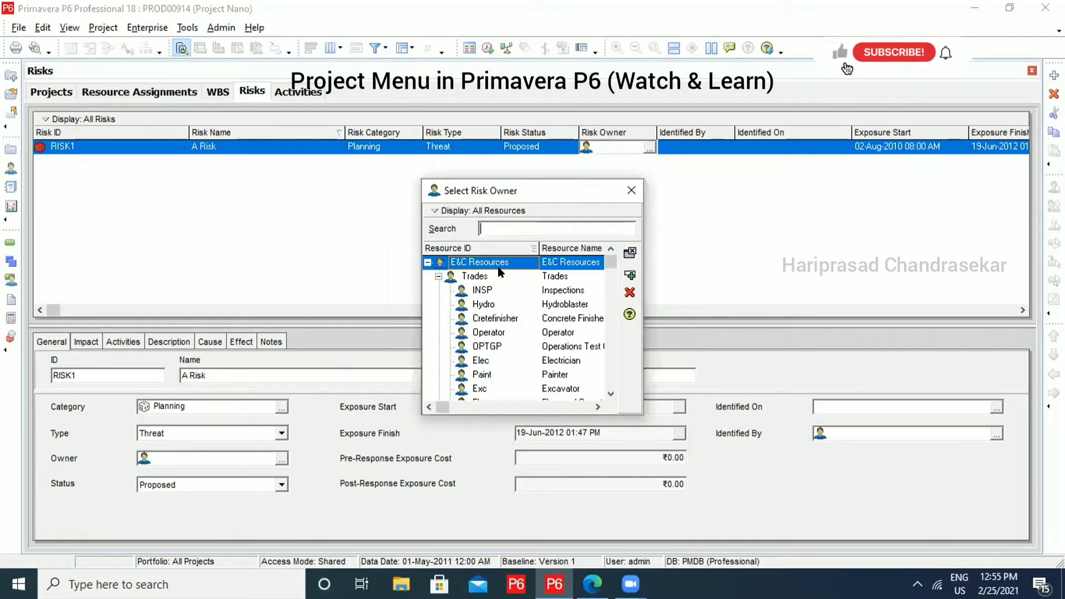
double_click(530, 304)
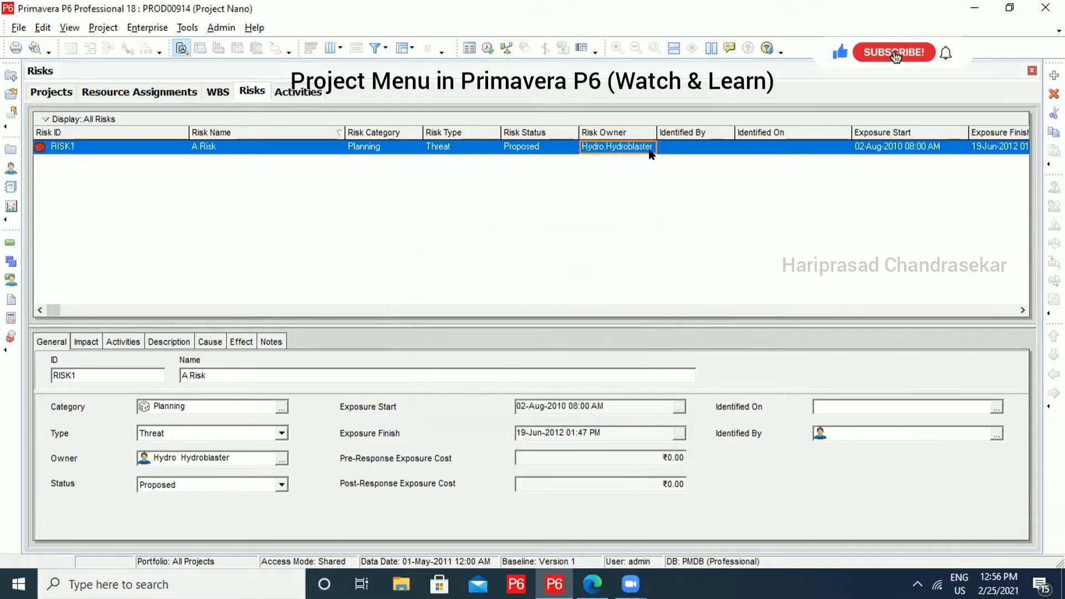
- Set A Risk's owner to the Painter resource and its Identified By value to resource R-10
left_click(649, 148)
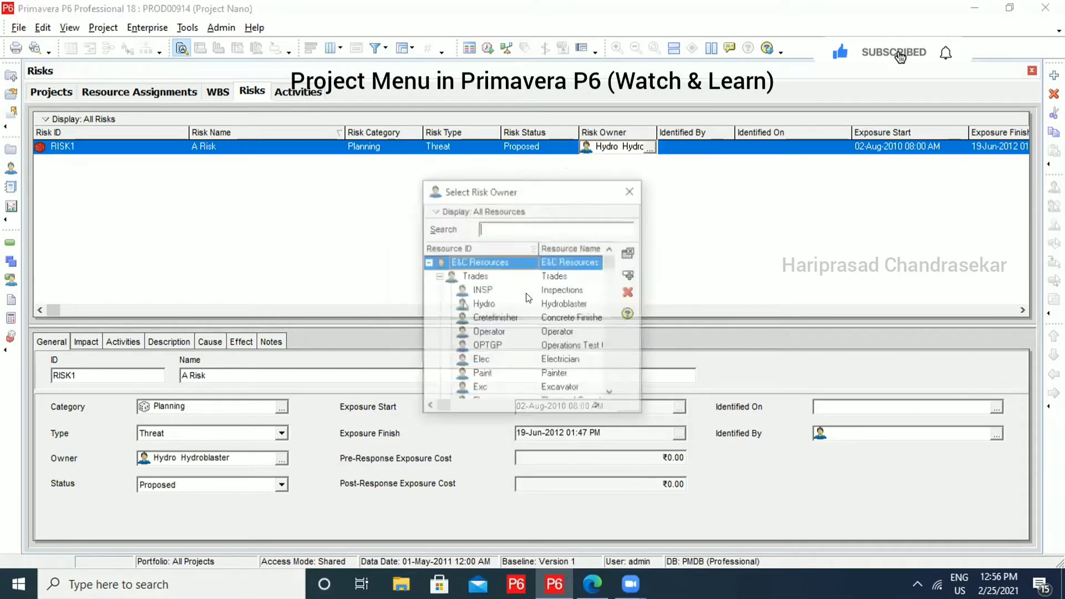
double_click(482, 374)
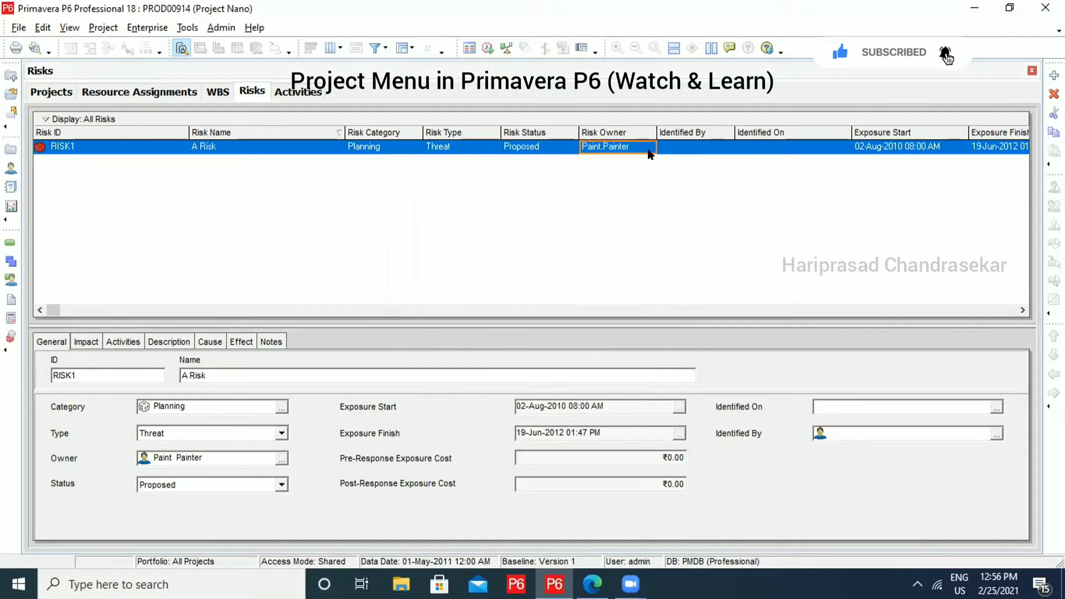
left_click(715, 146)
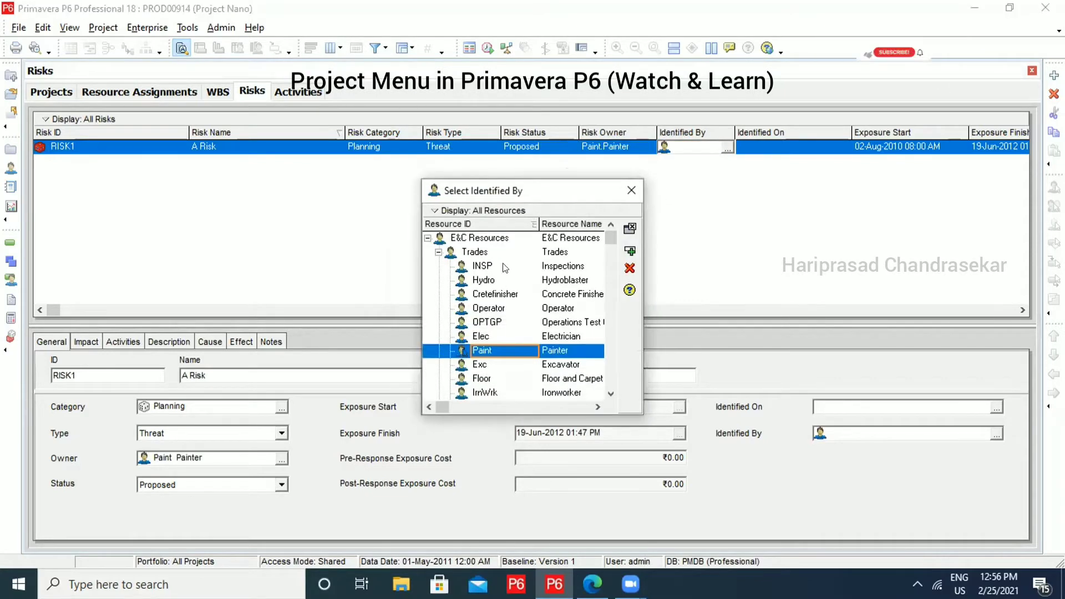
scroll(491, 300, "down", 5)
scroll(486, 340, "down", 3)
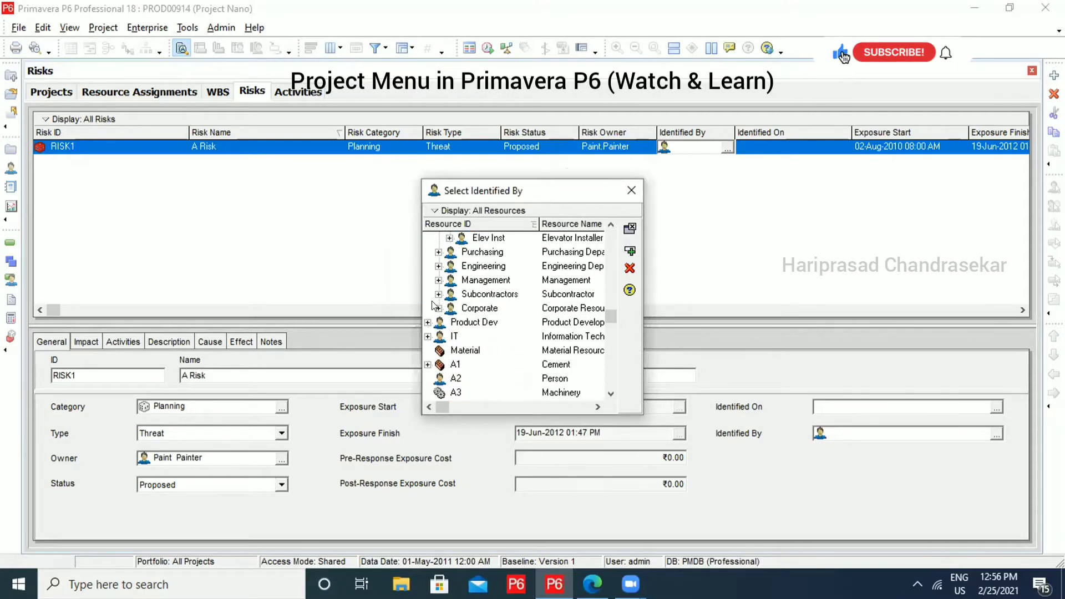
scroll(444, 328, "down", 3)
double_click(458, 392)
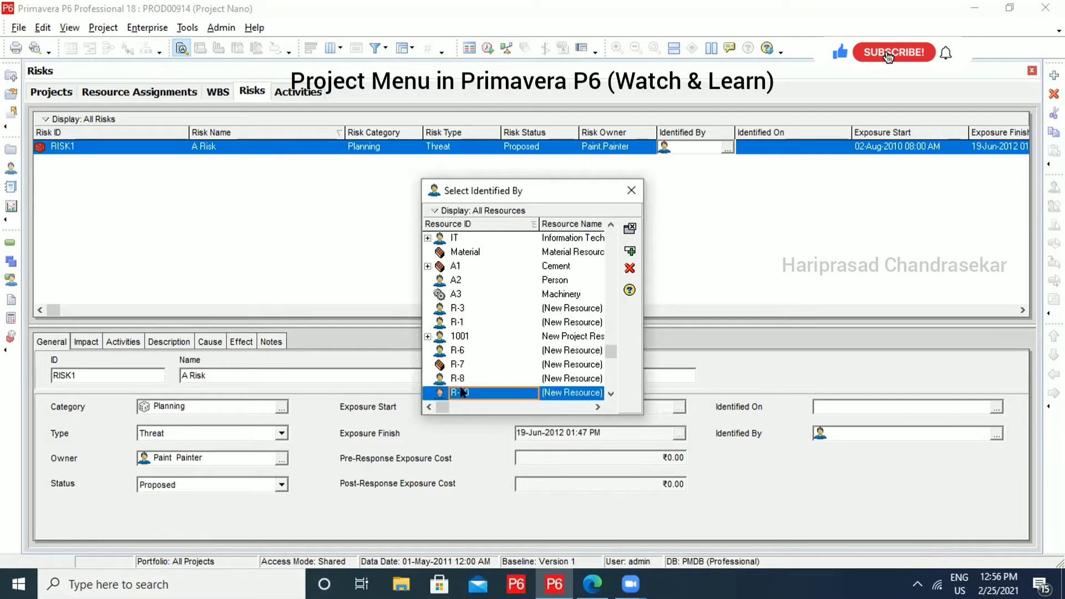
- Set A Risk's Identified On date to 25-Feb-2021 12:00 AM
left_click(804, 148)
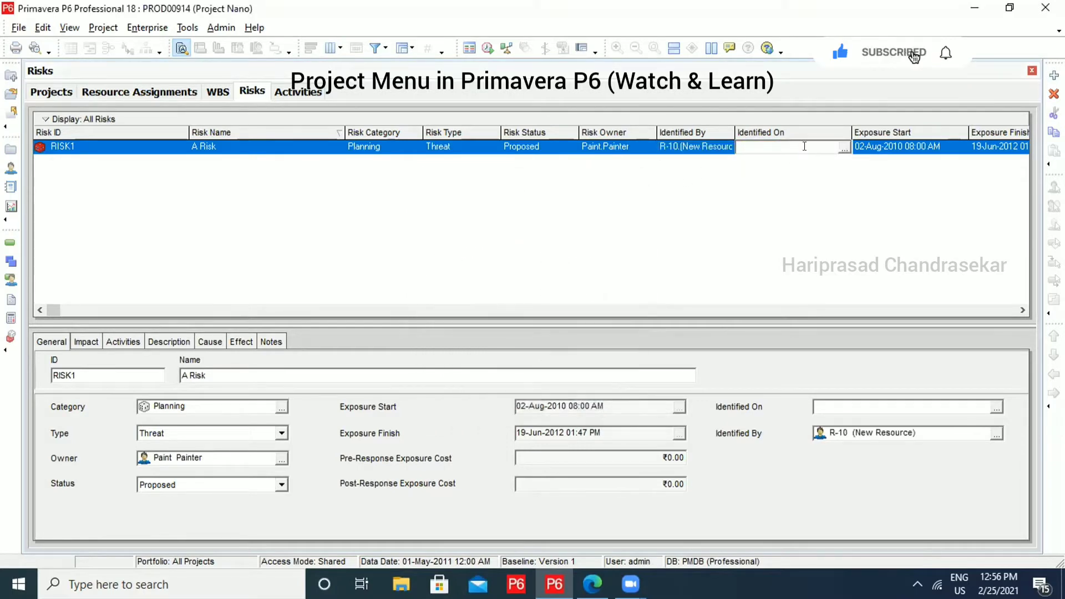
left_click(844, 148)
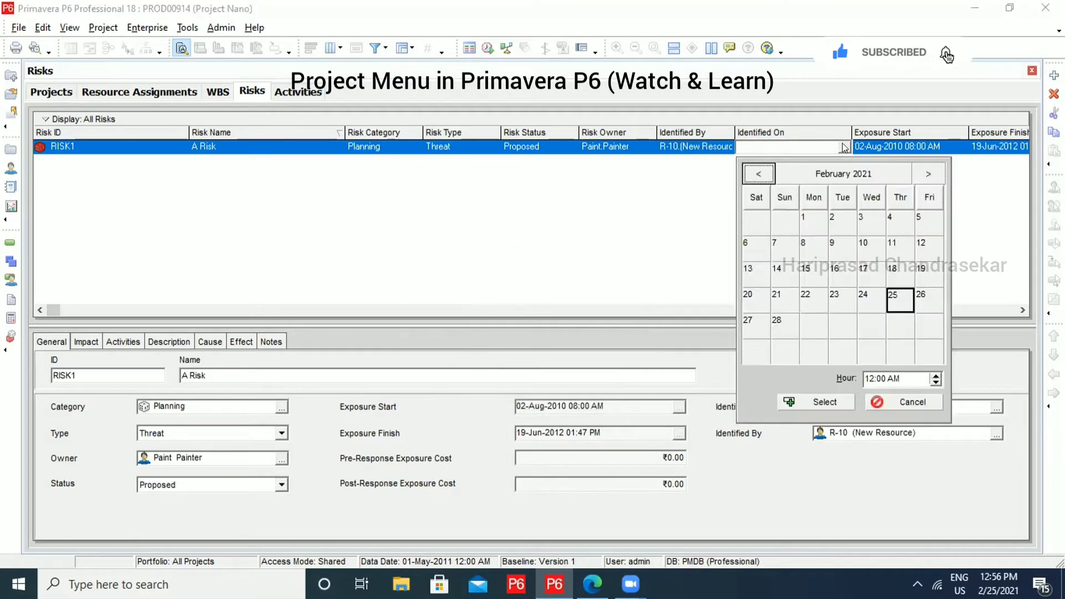
double_click(900, 300)
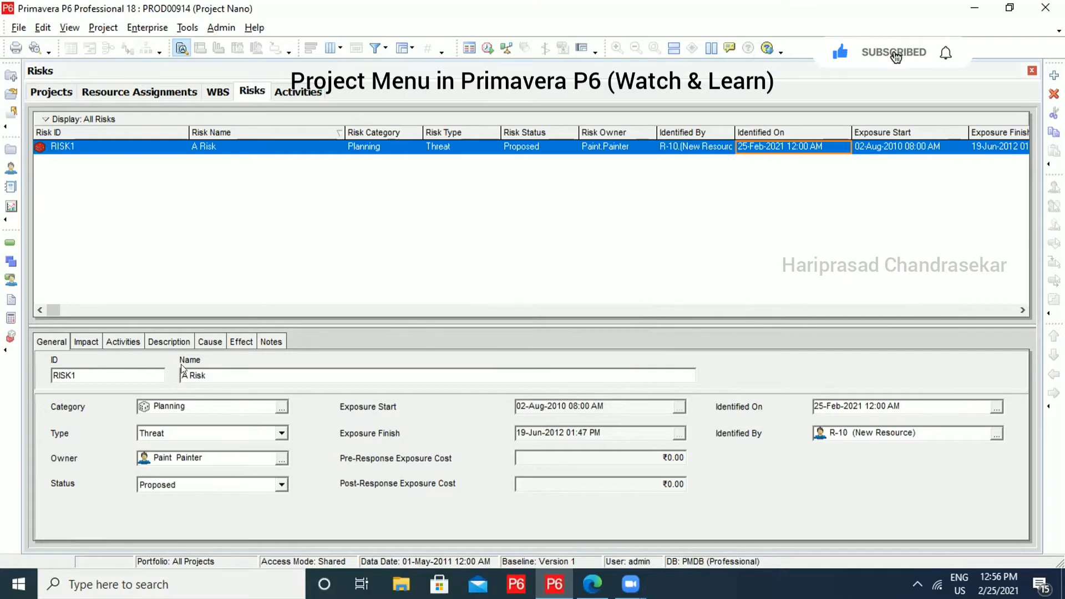
- Set A Risk's pre-response impact to probability Very High (70% or higher), schedule Medium (5% to 10%) and cost High (20% to 40%)
left_click(94, 343)
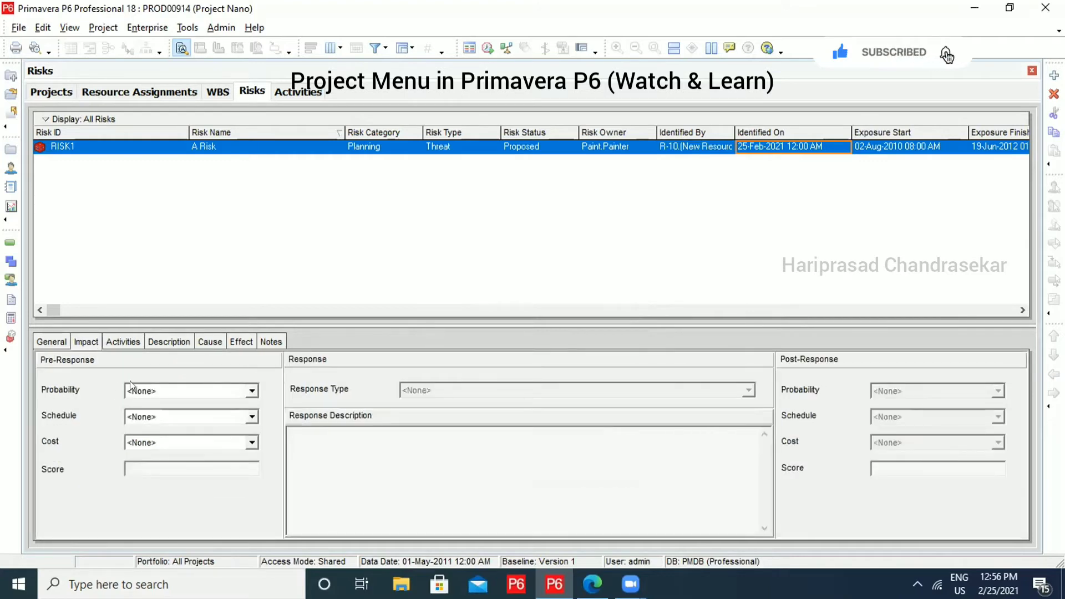
left_click(156, 390)
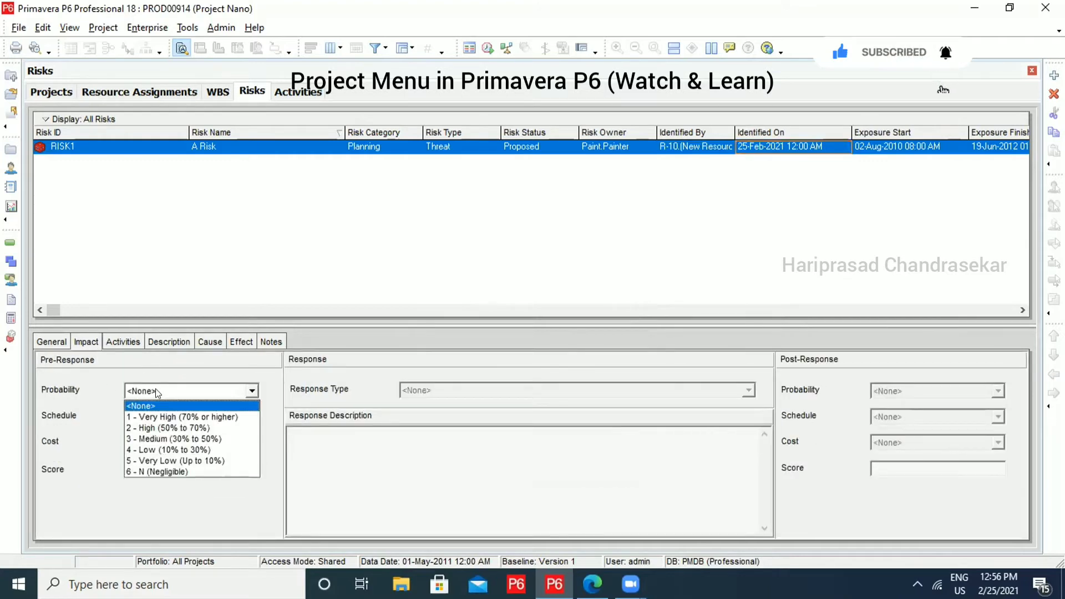
left_click(164, 417)
left_click(156, 418)
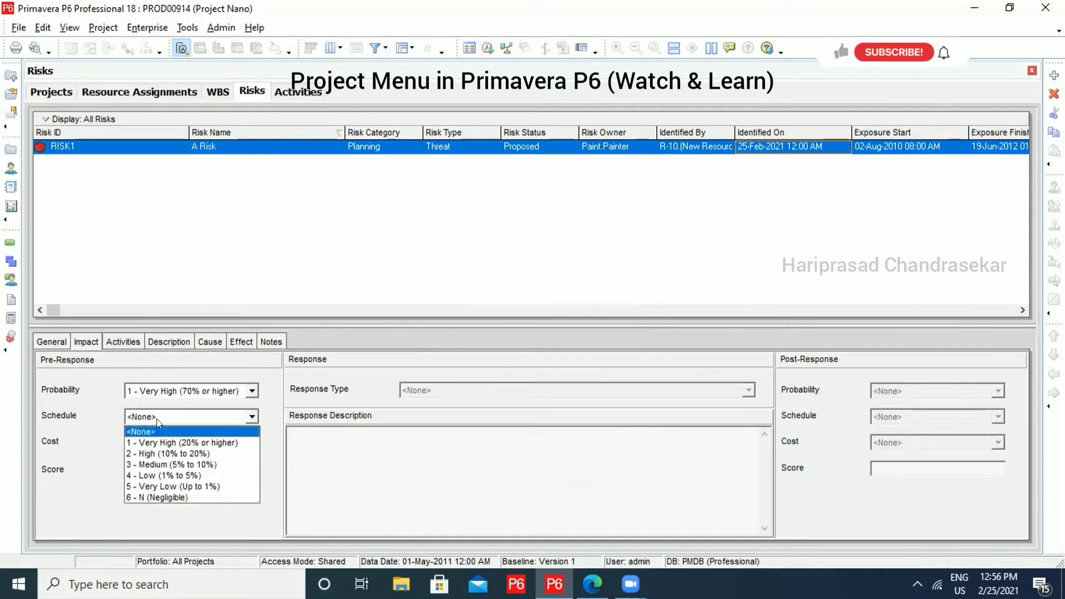
left_click(164, 463)
left_click(165, 444)
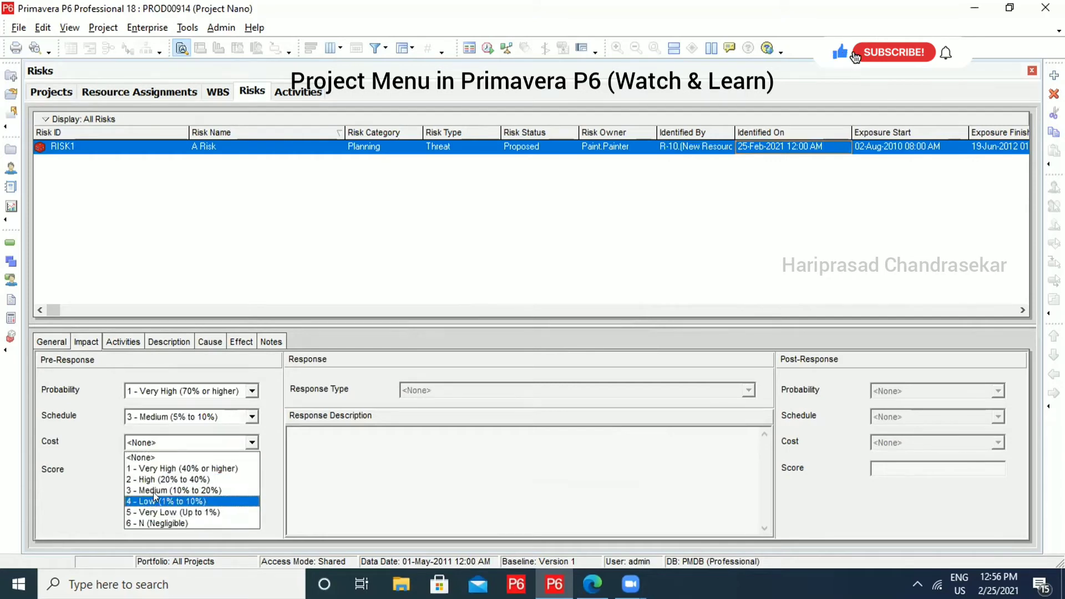
left_click(151, 481)
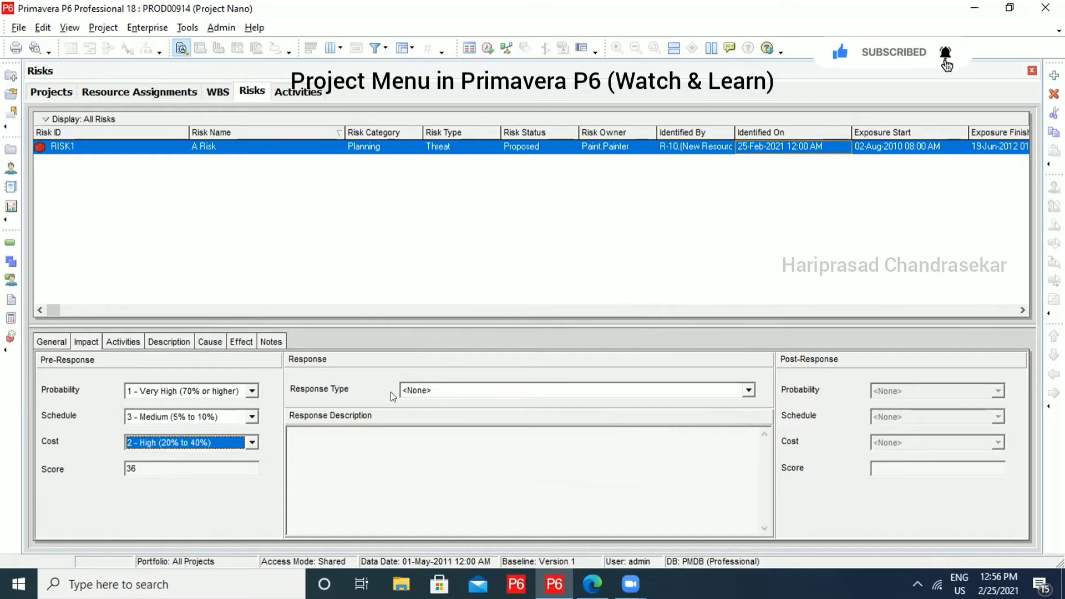
- Change A Risk's type to Opportunity and compare its available response types with those offered for a threat
left_click(482, 387)
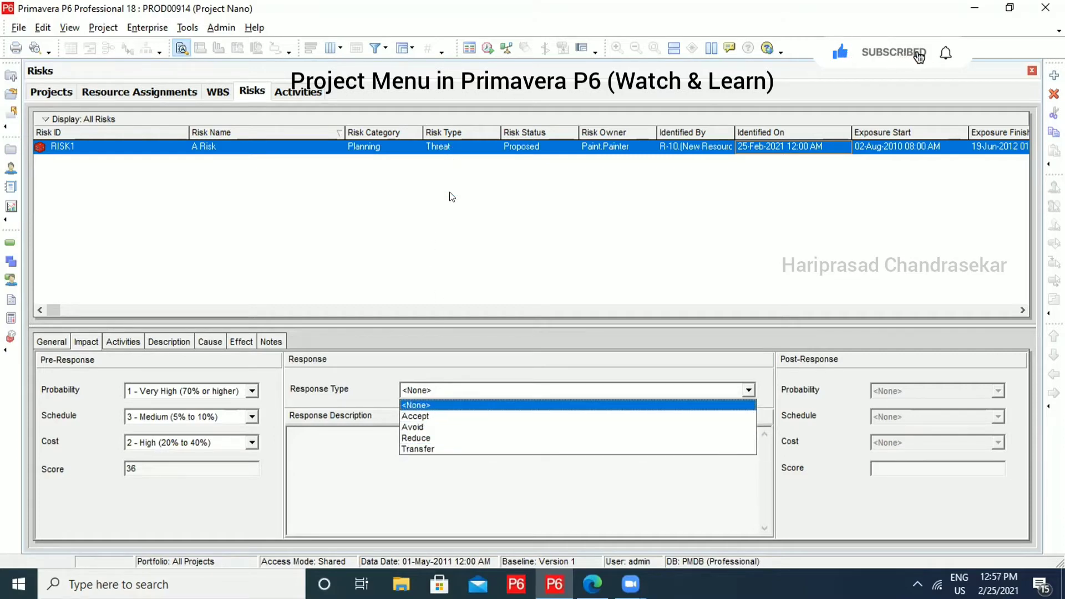
left_click(452, 213)
left_click(488, 151)
left_click(493, 148)
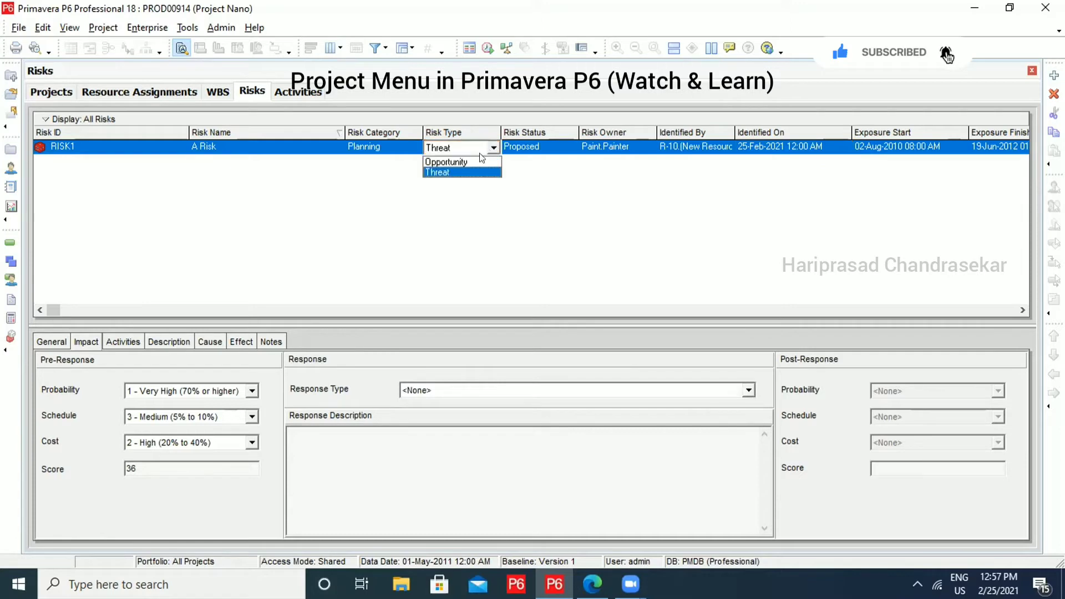
left_click(447, 167)
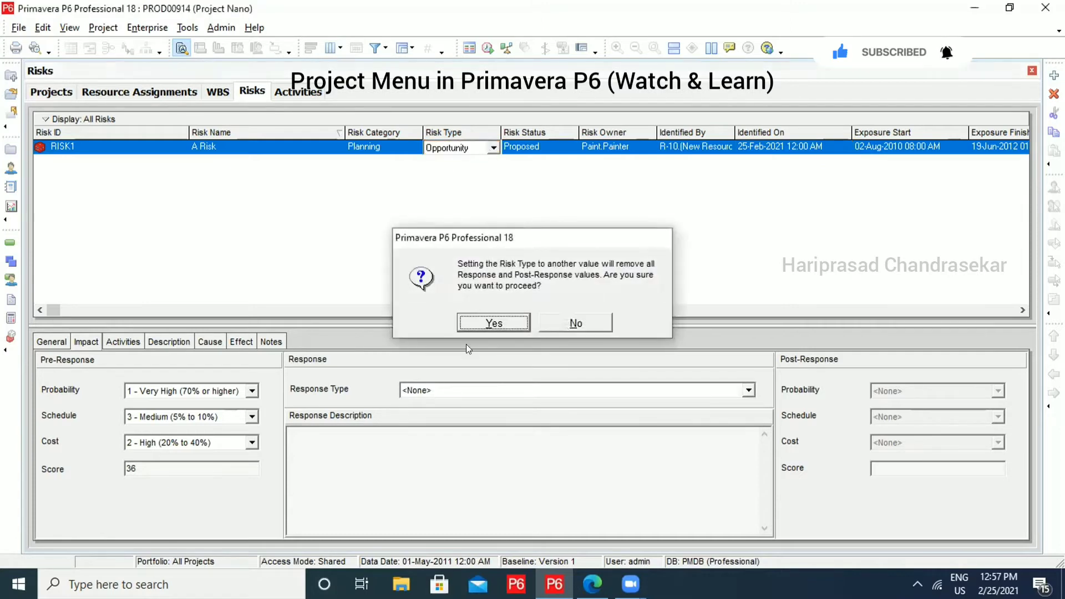
left_click(493, 323)
left_click(445, 384)
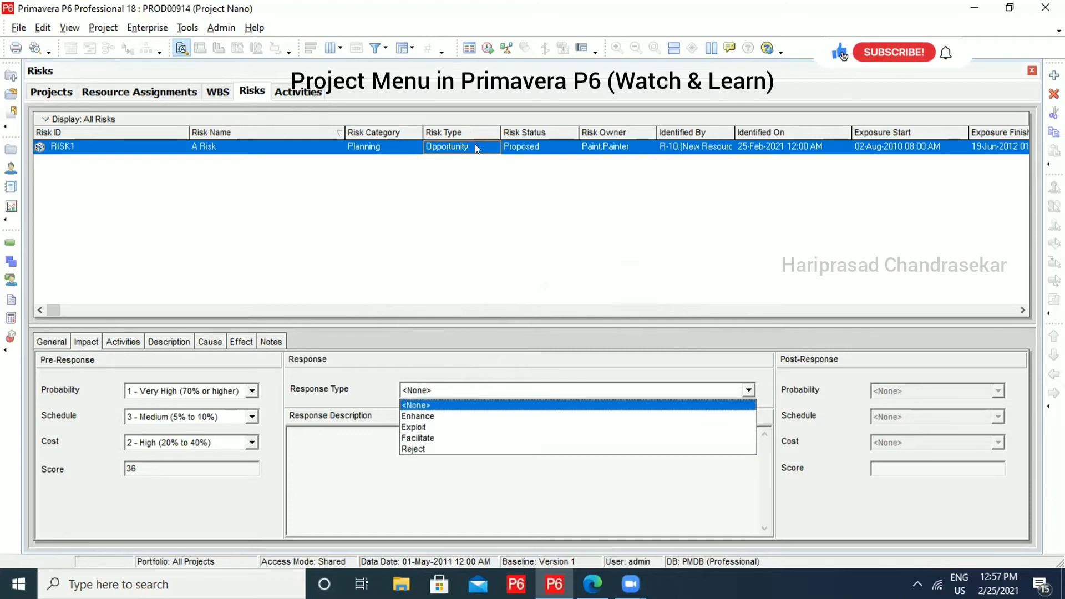
left_click(413, 151)
left_click(413, 151)
left_click(413, 151)
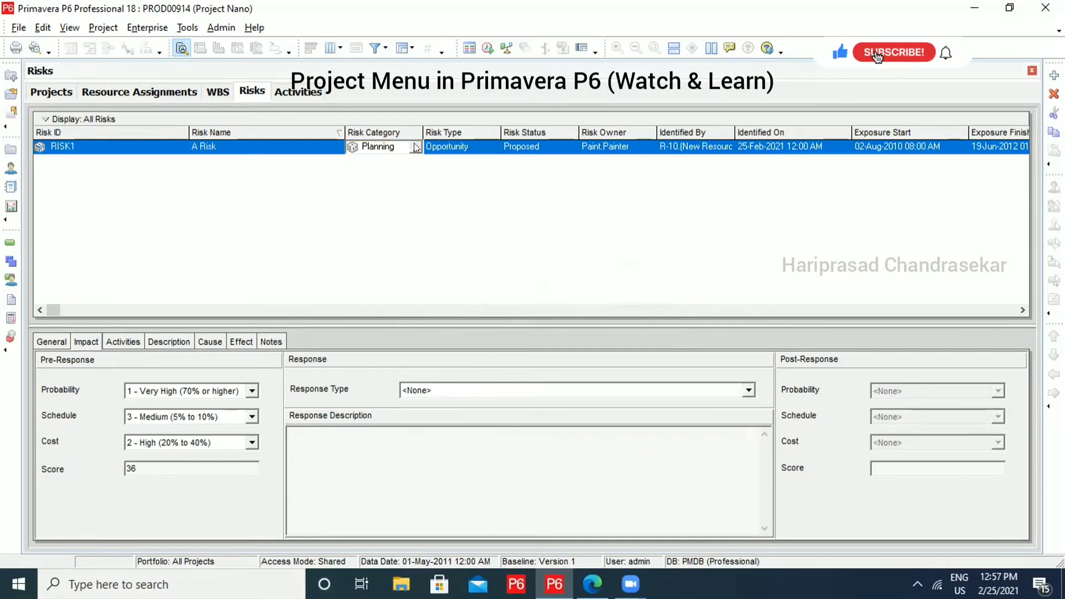
left_click(414, 150)
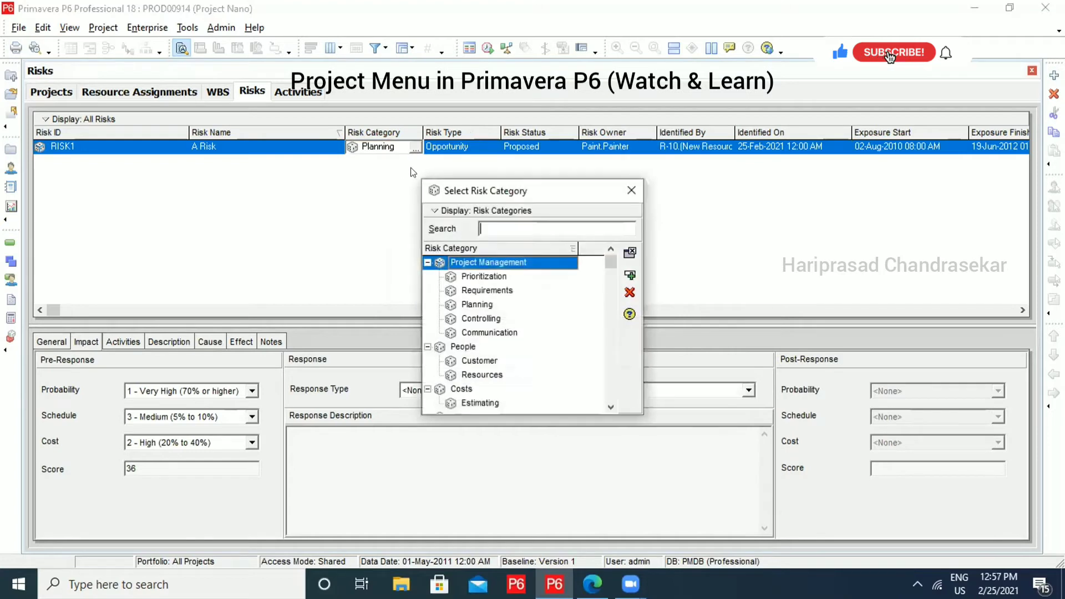
left_click(630, 190)
- Set A Risk's type back to Threat and accept the removal of its response values
left_click(493, 146)
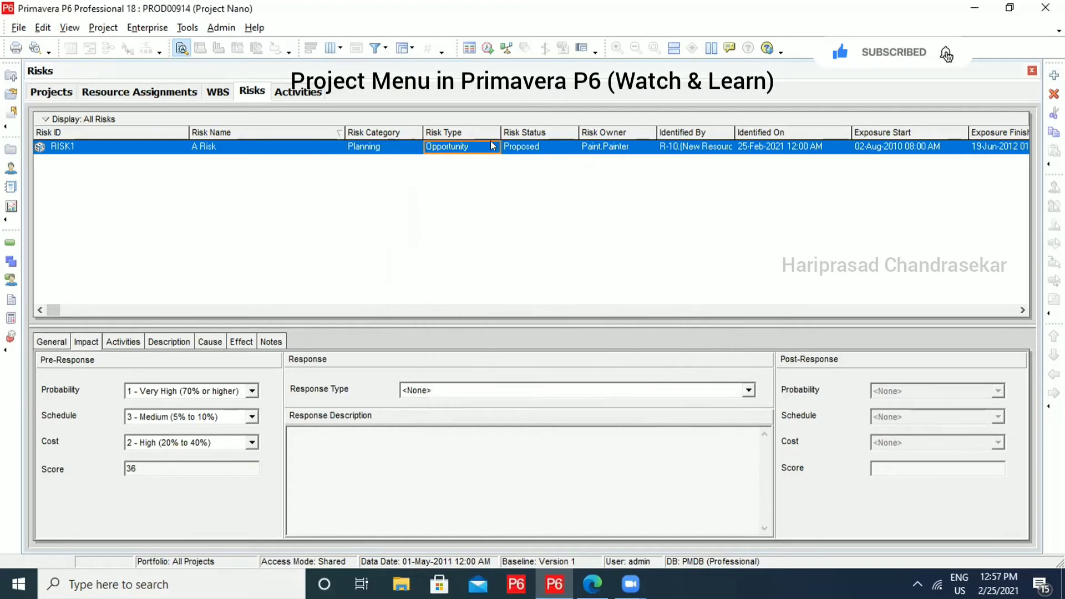
left_click(491, 150)
left_click(464, 174)
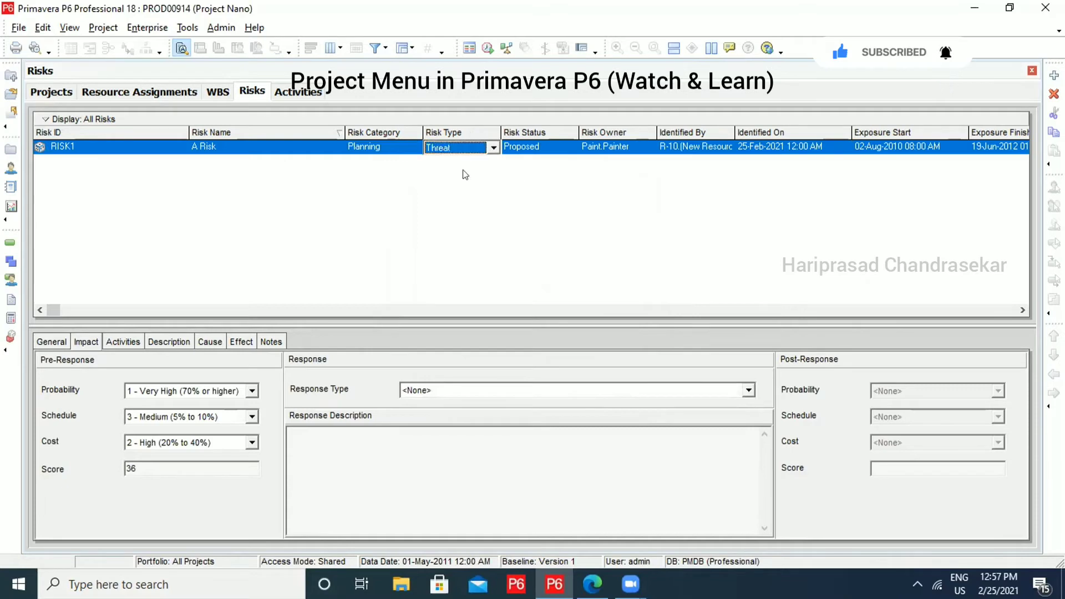
left_click(494, 324)
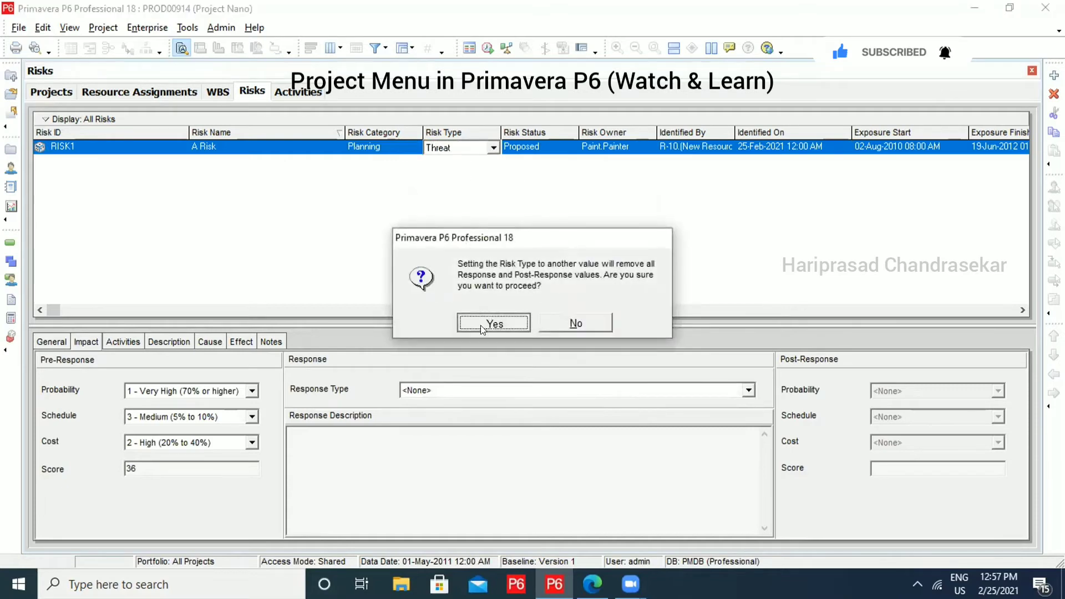
- Set A Risk's response type to Avoid and enter "csafcasvavdsav" as the response description
left_click(564, 390)
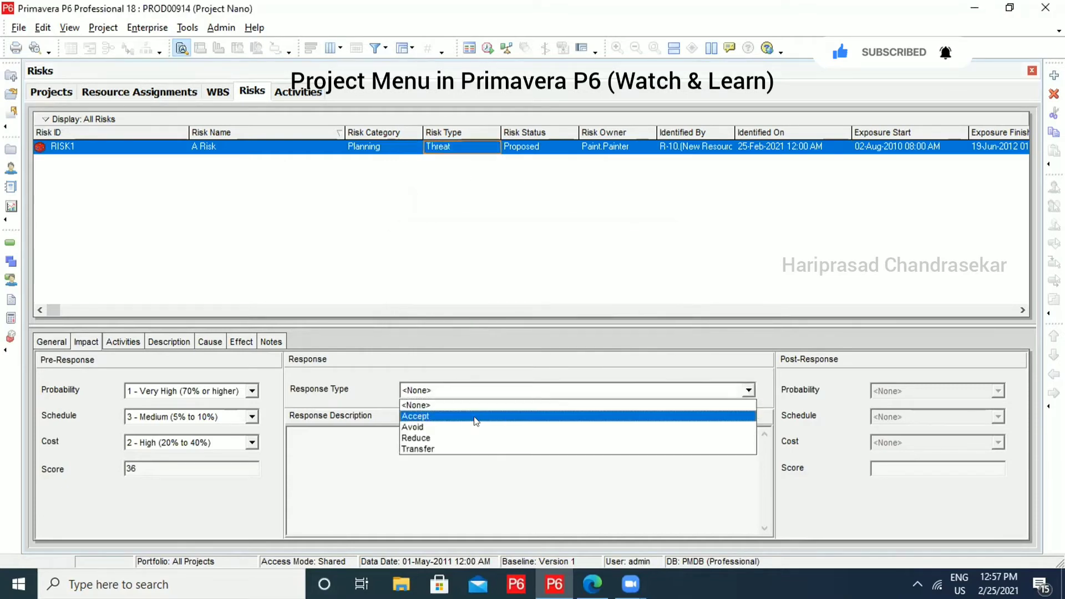
left_click(428, 426)
left_click(435, 455)
type("csafcasvav")
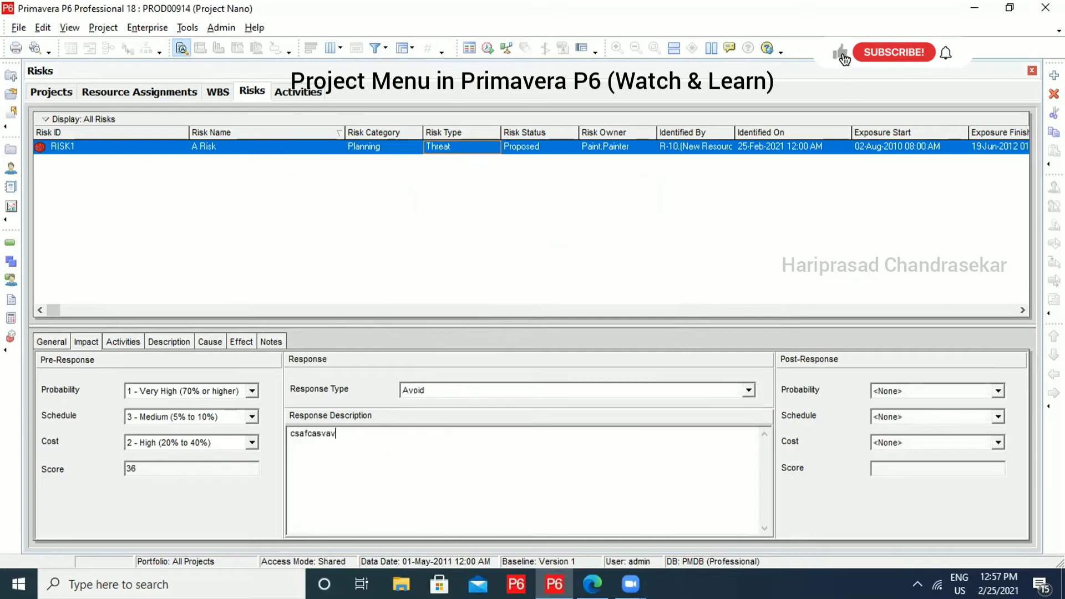
type("dsav")
- Set A Risk's post-response impact to probability Medium (30% to 50%), schedule Low (1% to 5%) and cost Negligible
left_click(930, 392)
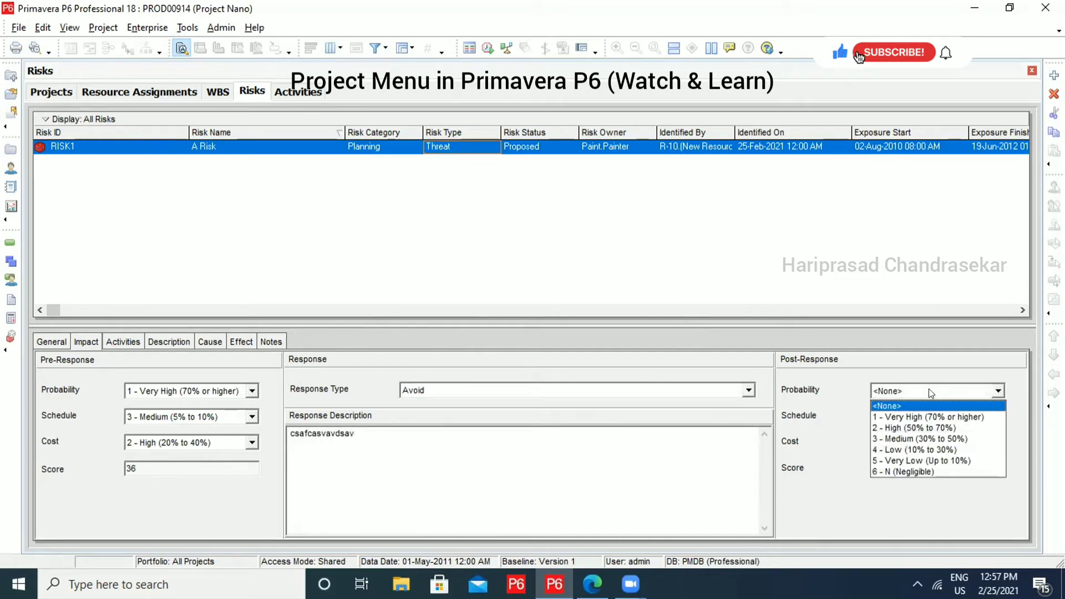
left_click(902, 438)
left_click(913, 417)
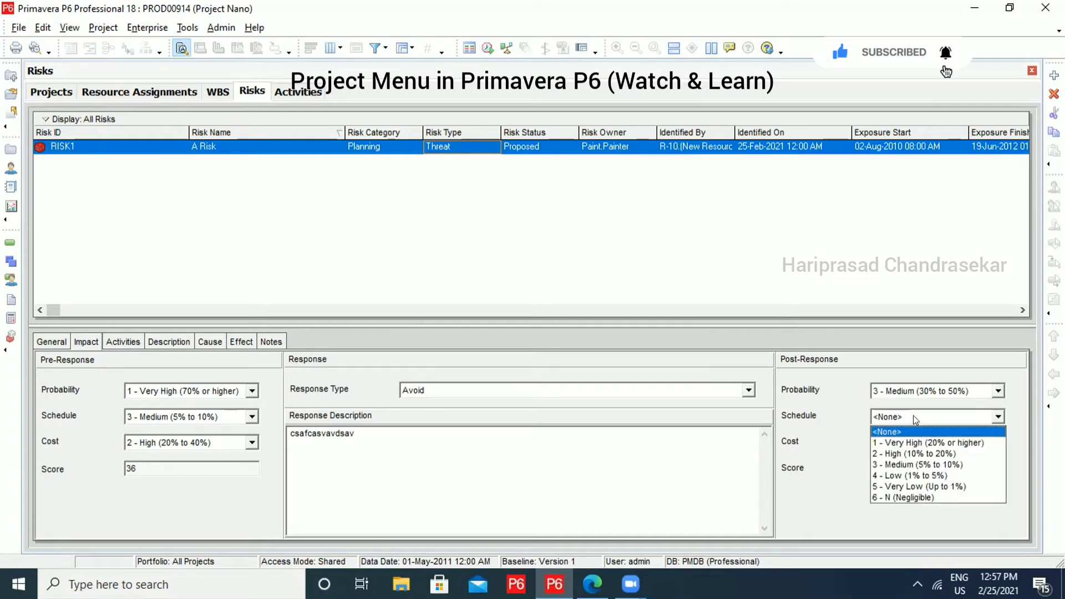
left_click(901, 476)
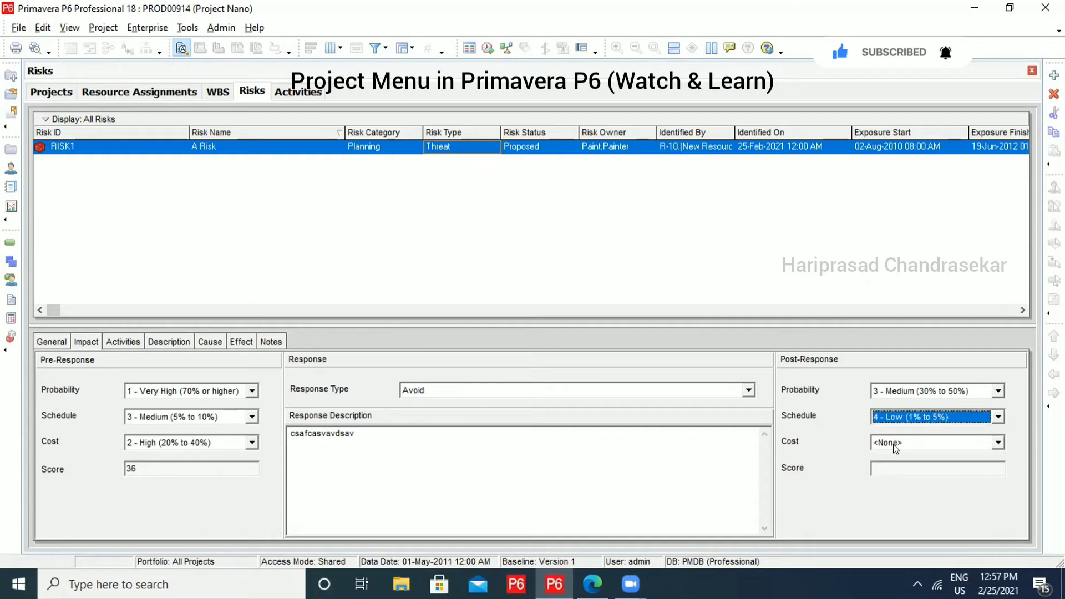
left_click(894, 444)
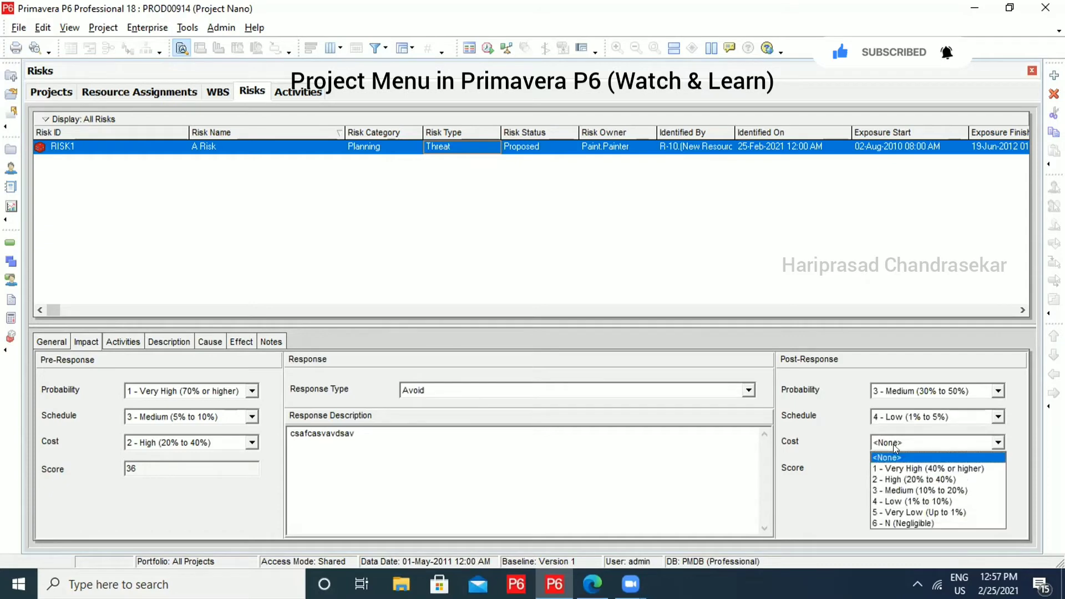
left_click(899, 523)
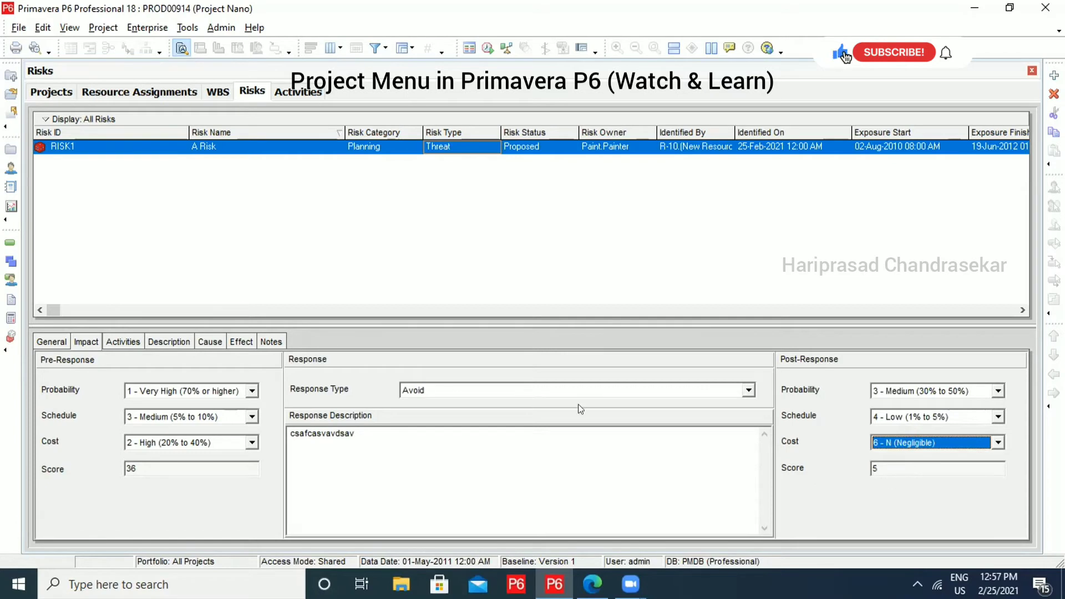
- Assign the gate activities PD9002 through PD9005 to A Risk
left_click(126, 341)
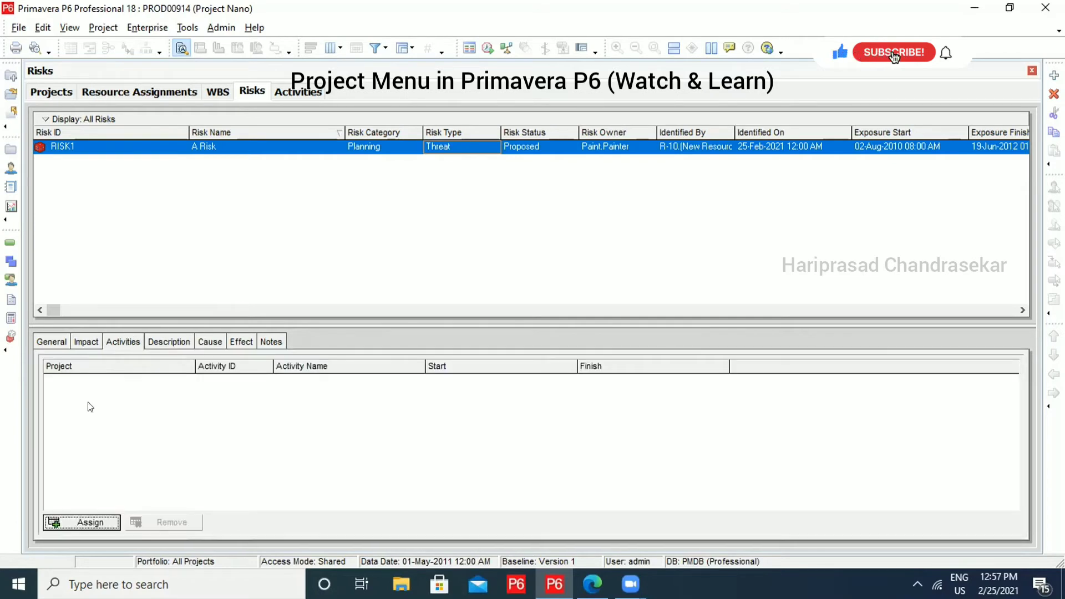
left_click(81, 522)
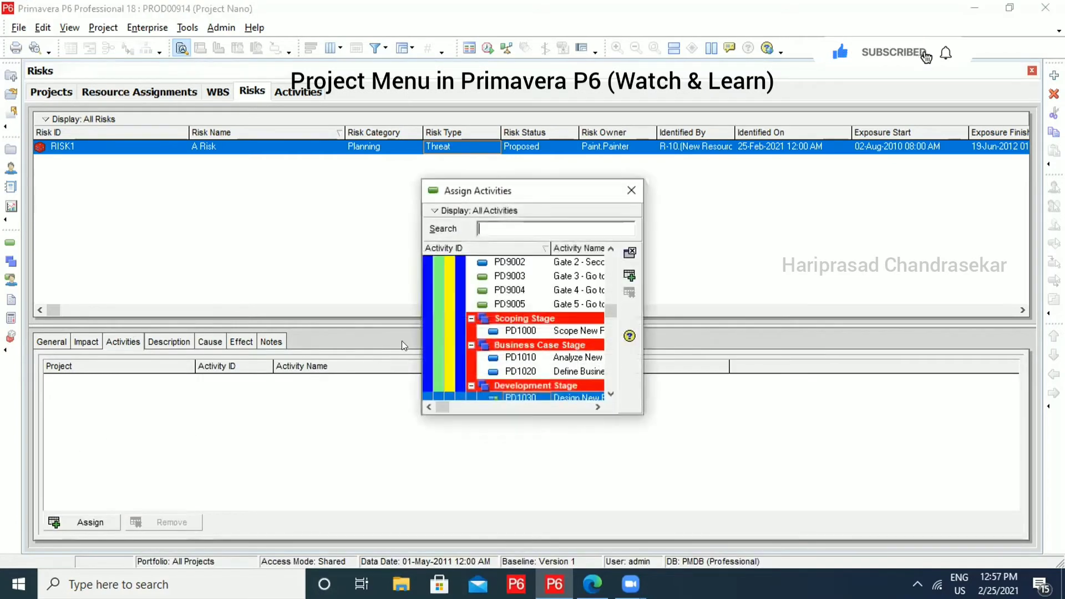
left_click(534, 267)
left_click(526, 305)
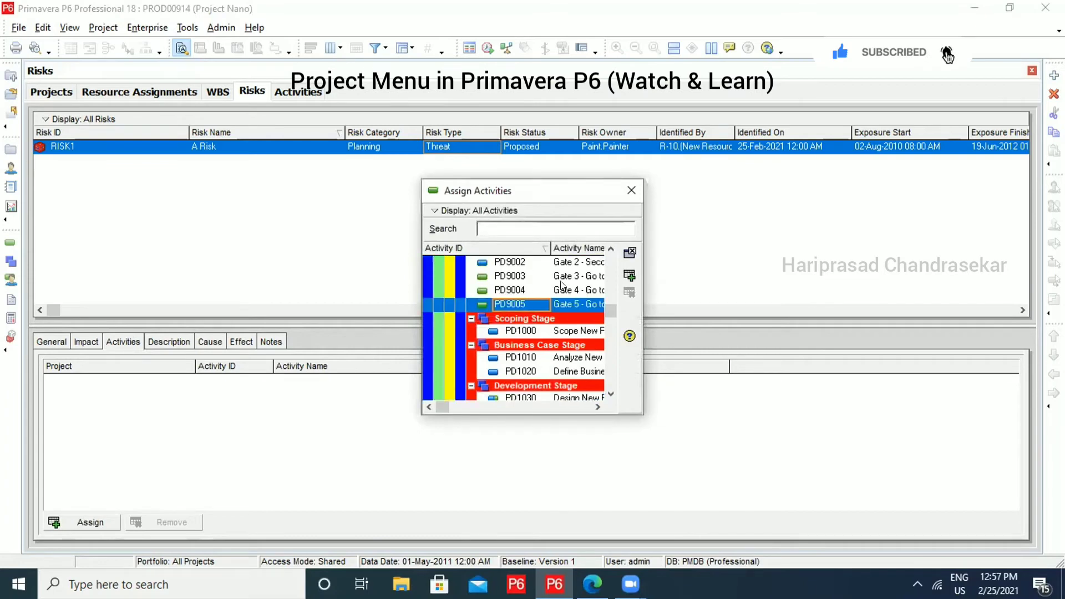
left_click(519, 267)
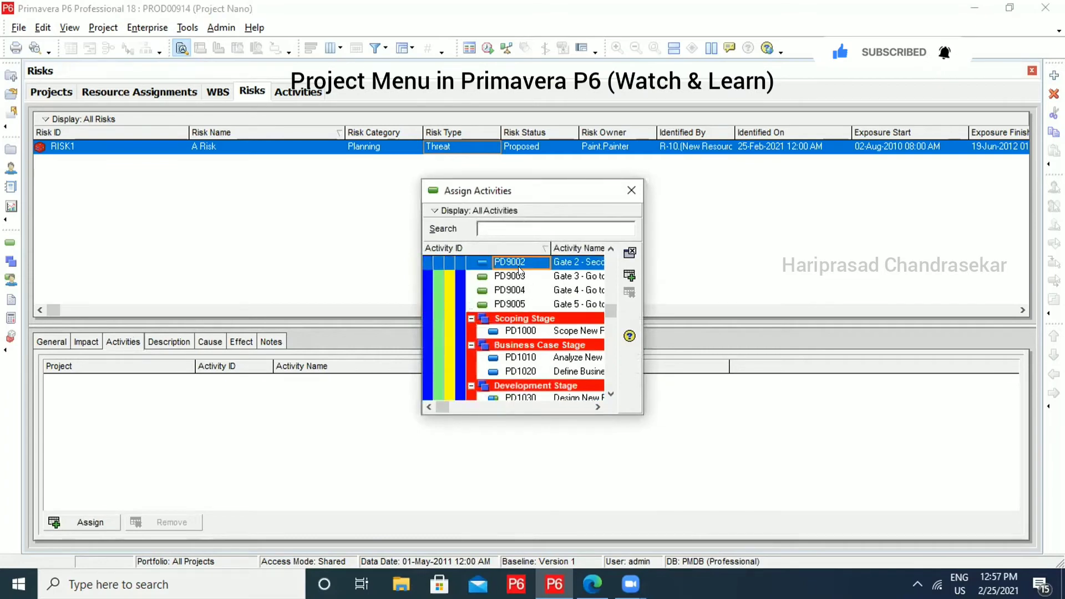
left_click(517, 305, "shift")
left_click(629, 275)
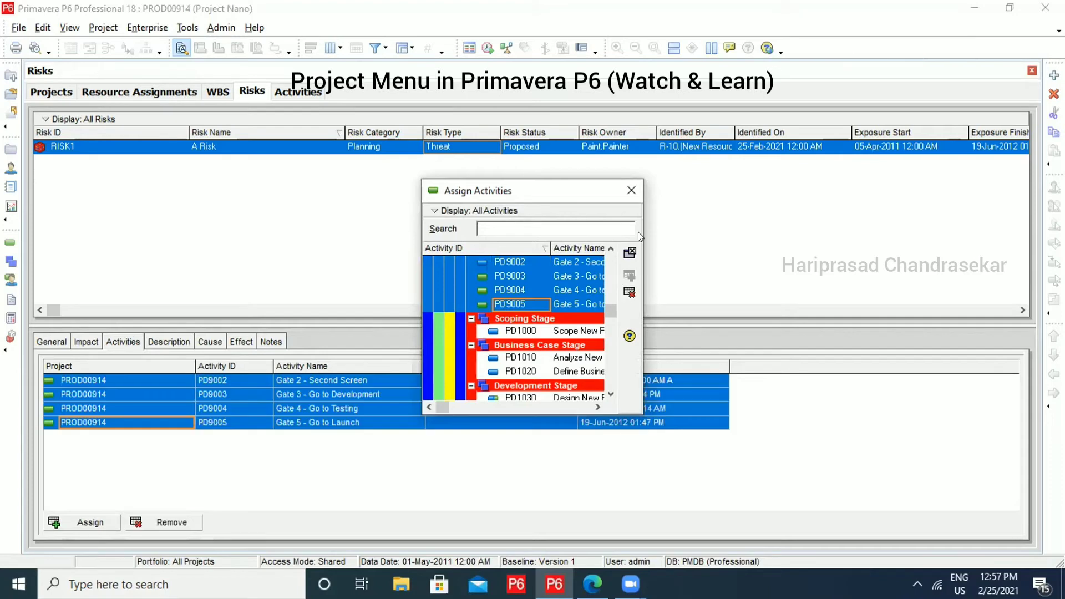
left_click(631, 191)
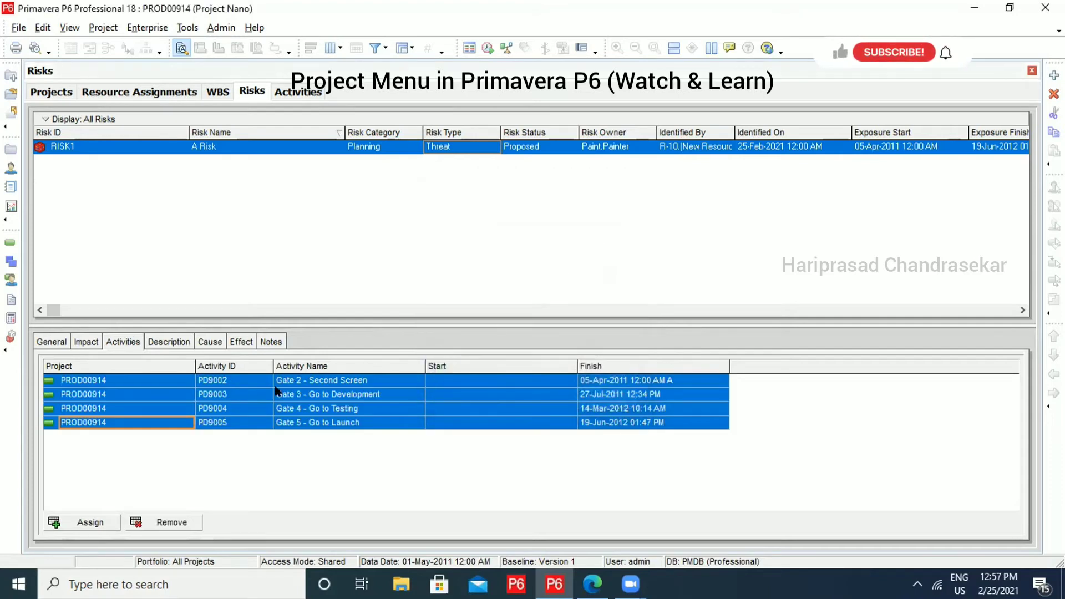
- Enter "xzvdavasvav" as A Risk's description and "xcafasvba" as its cause
left_click(167, 342)
left_click(155, 374)
type("xzvdavasvav")
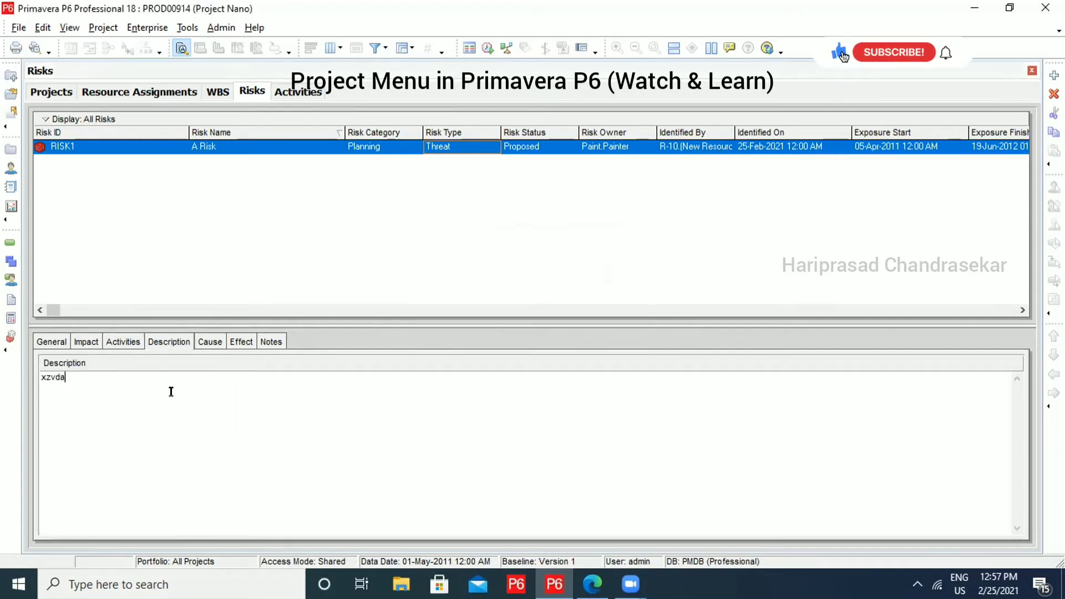
left_click(210, 342)
type("xcxfacva")
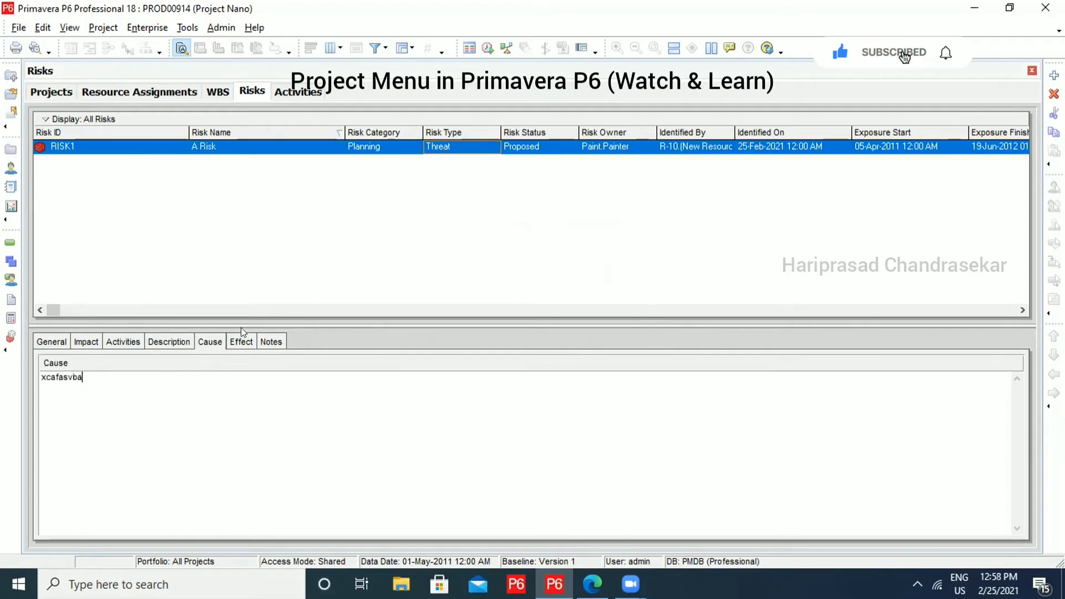
- Enter "dvdsbdsbdsb" as A Risk's effect and "dbvdsbdsbdsb ds" as its notes
left_click(241, 342)
type("dvdsbdsbdsb")
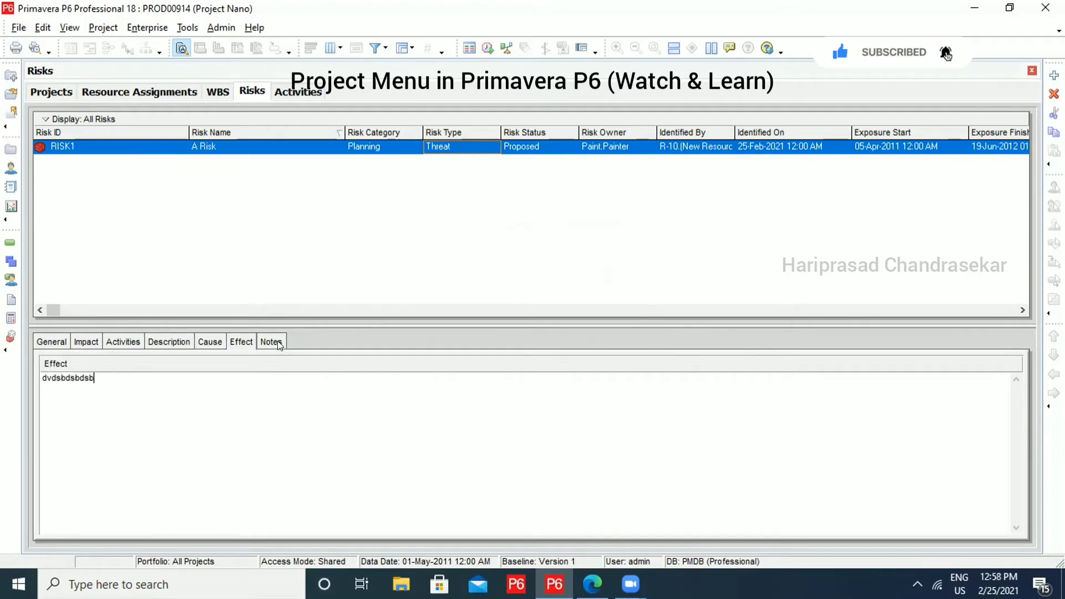
left_click(277, 341)
type("dbvdsbdsbdsb ds")
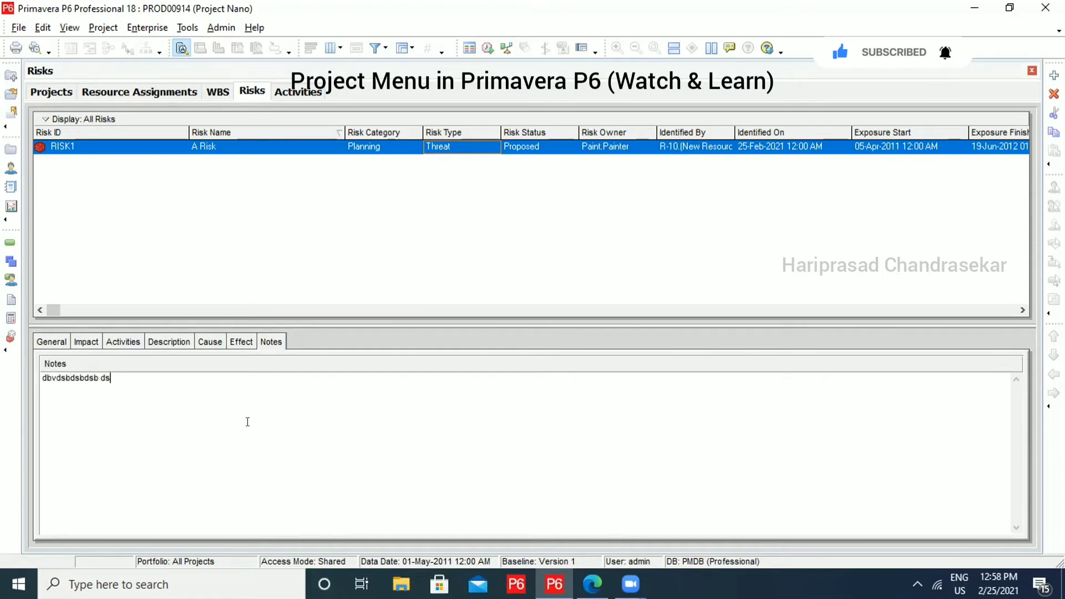
- Review A Risk's general details and the resources available as its owner
left_click(50, 341)
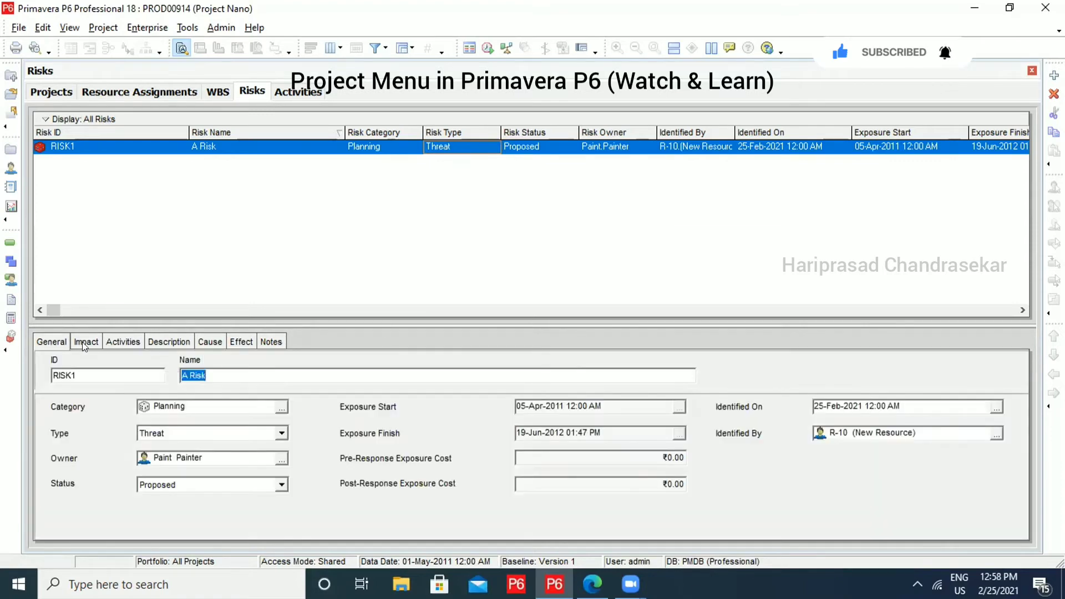
left_click(282, 459)
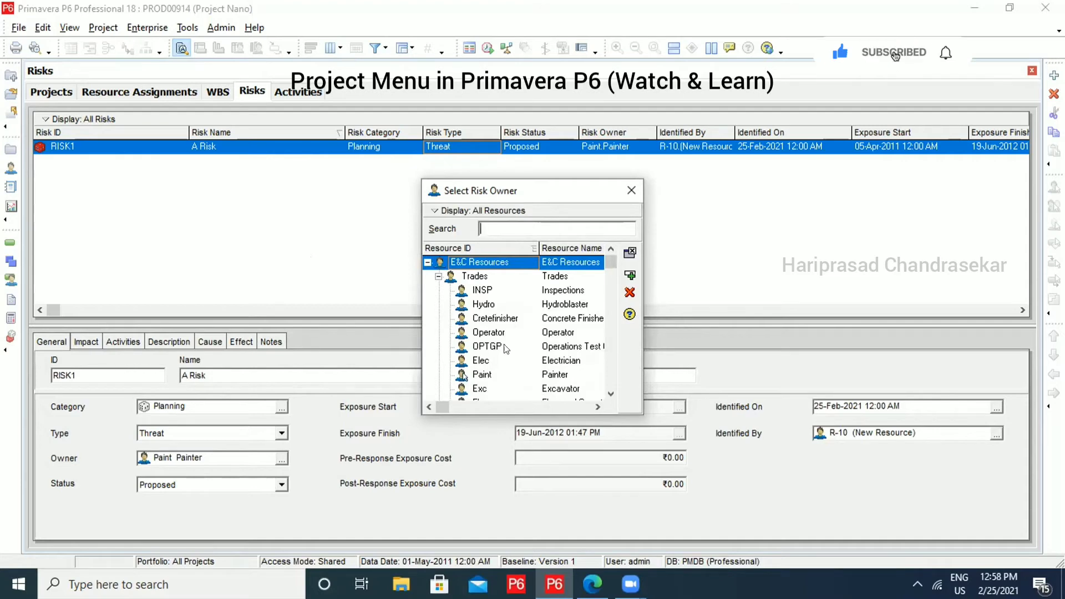
left_click(630, 192)
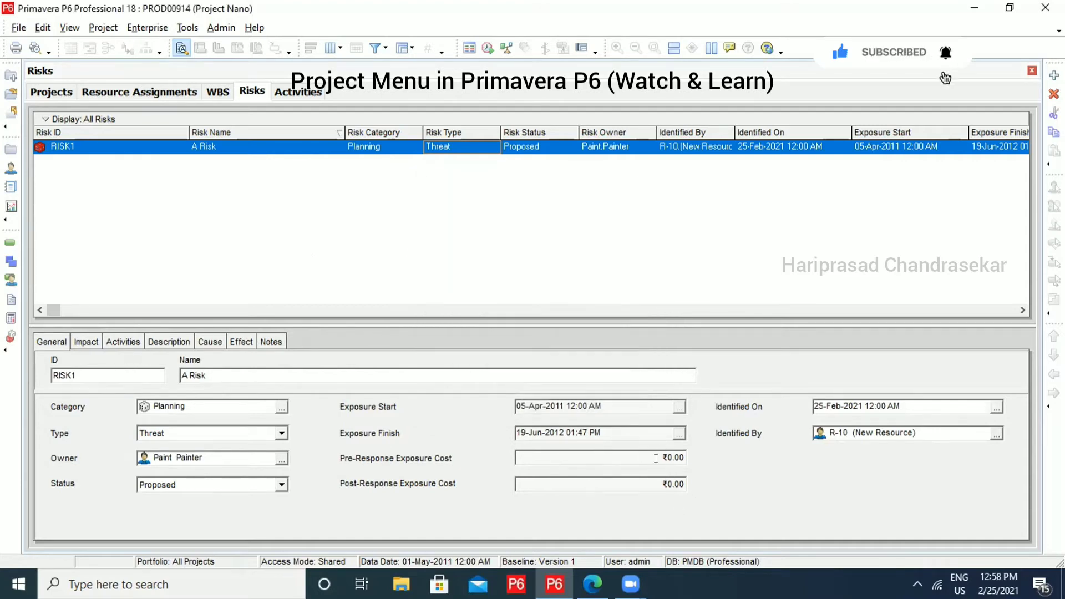
left_click(281, 458)
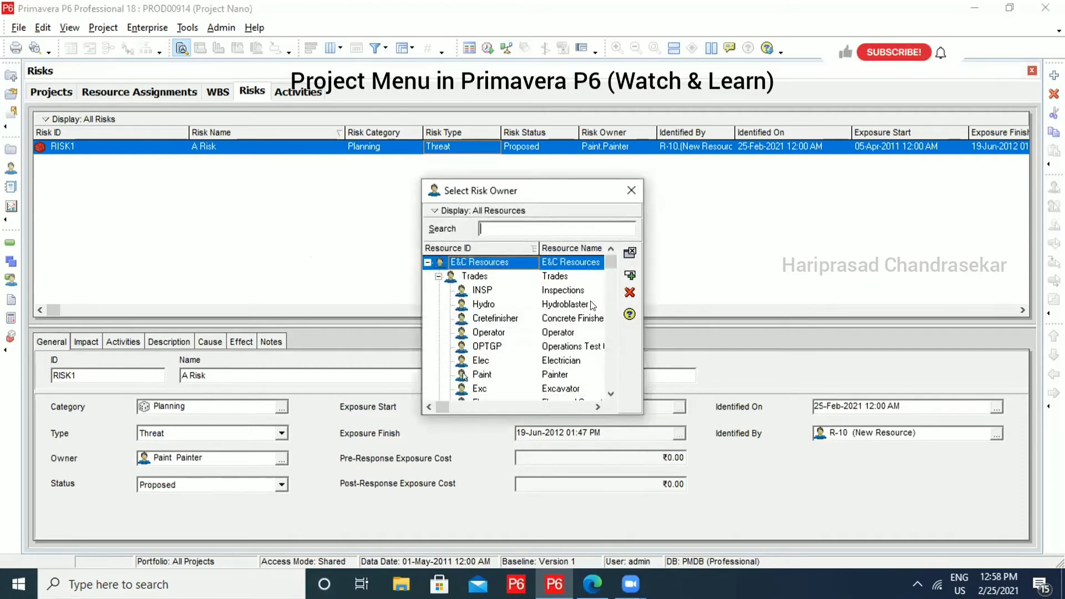
left_click(632, 191)
- Remove all the assigned gate activities, PD9002 through PD9005, from A Risk
left_click(128, 335)
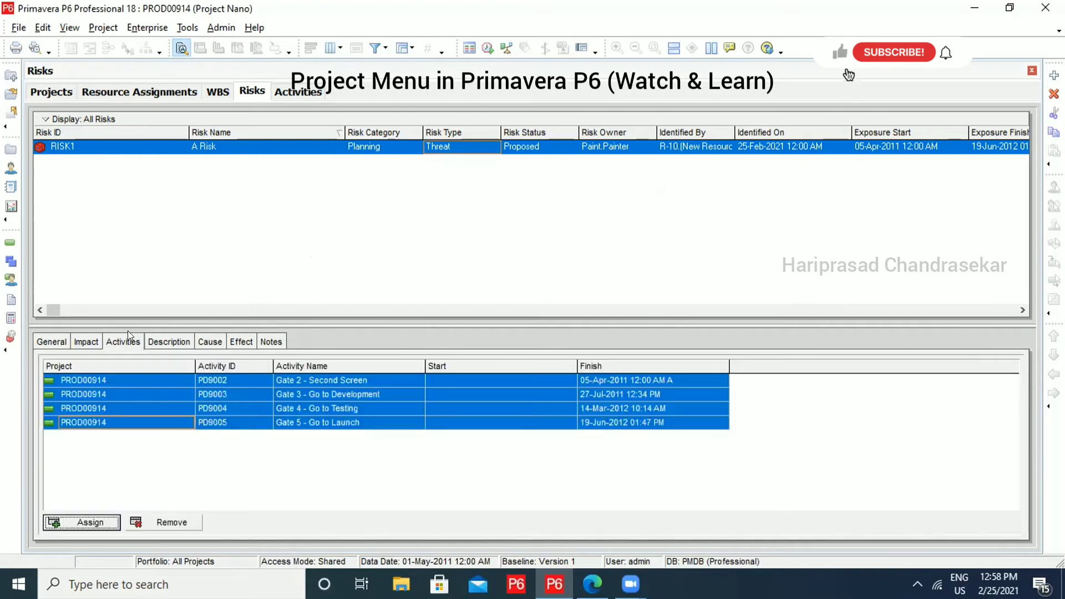
left_click(114, 381)
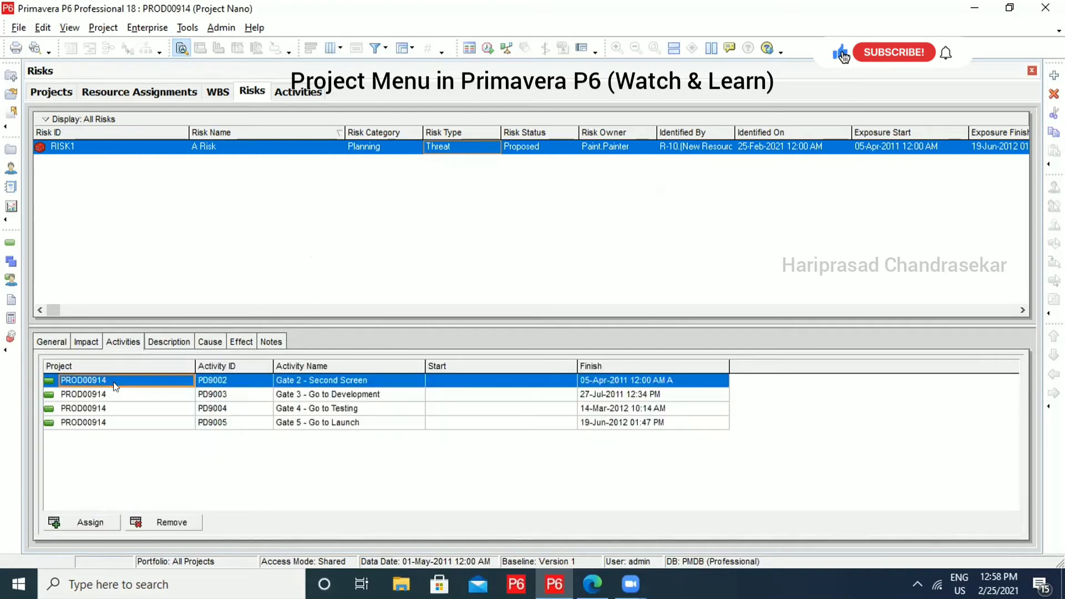
left_click(110, 421, "shift")
left_click(156, 521)
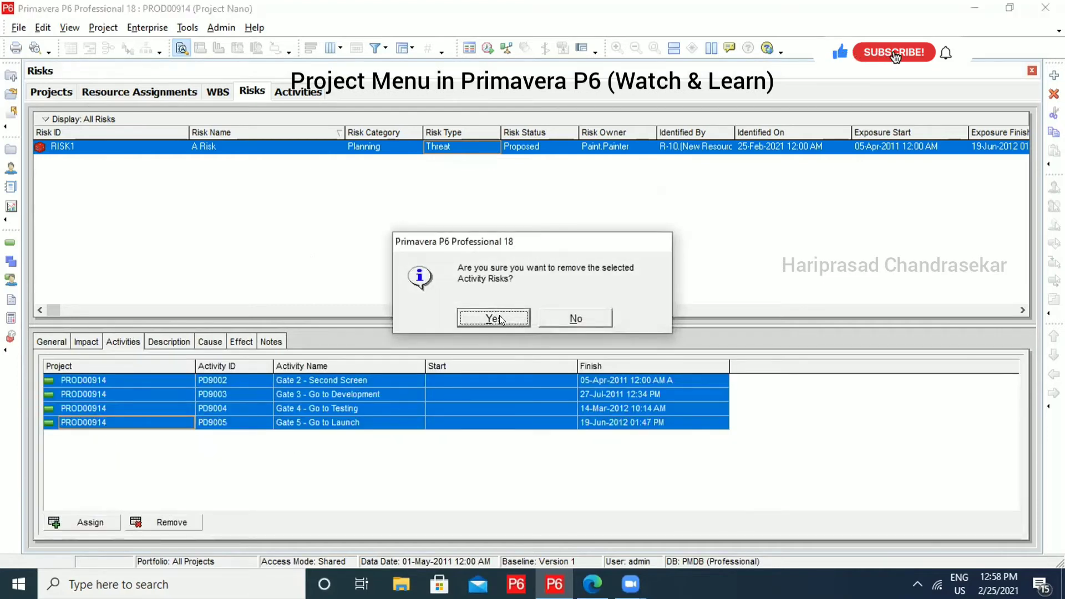
left_click(492, 316)
- Browse the activities available for assignment to A Risk, including the Project Nano gates, without assigning any
left_click(89, 522)
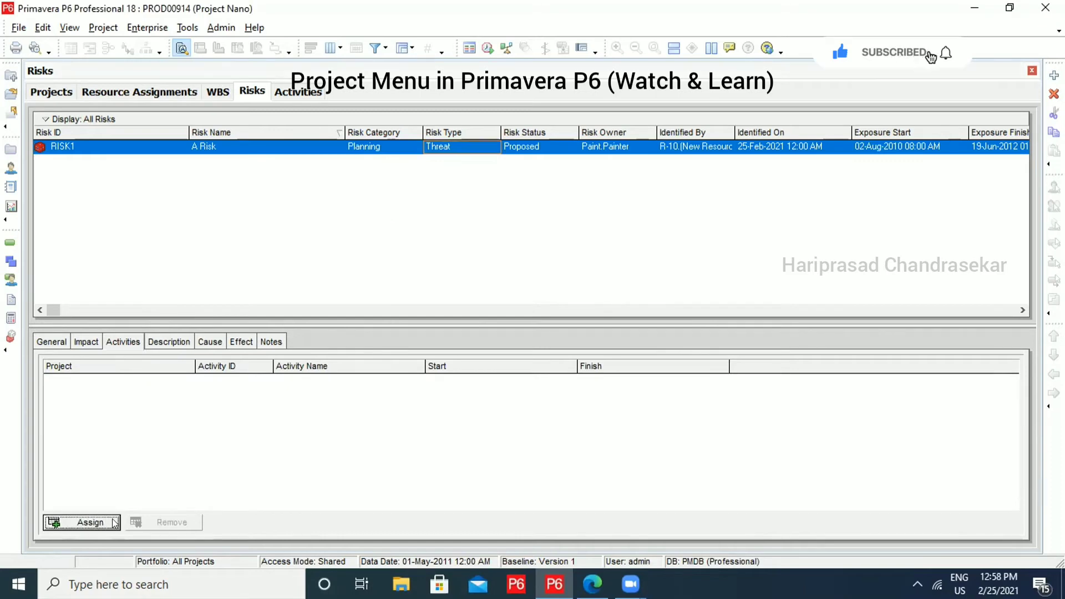
left_click_drag(610, 266, 626, 412)
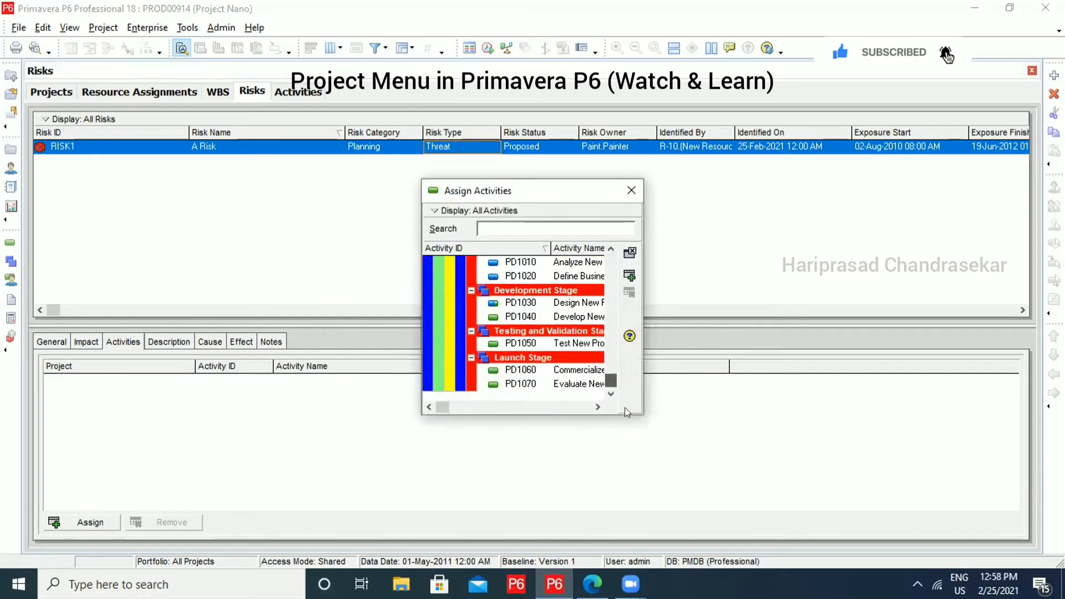
scroll(605, 380, "up", 2)
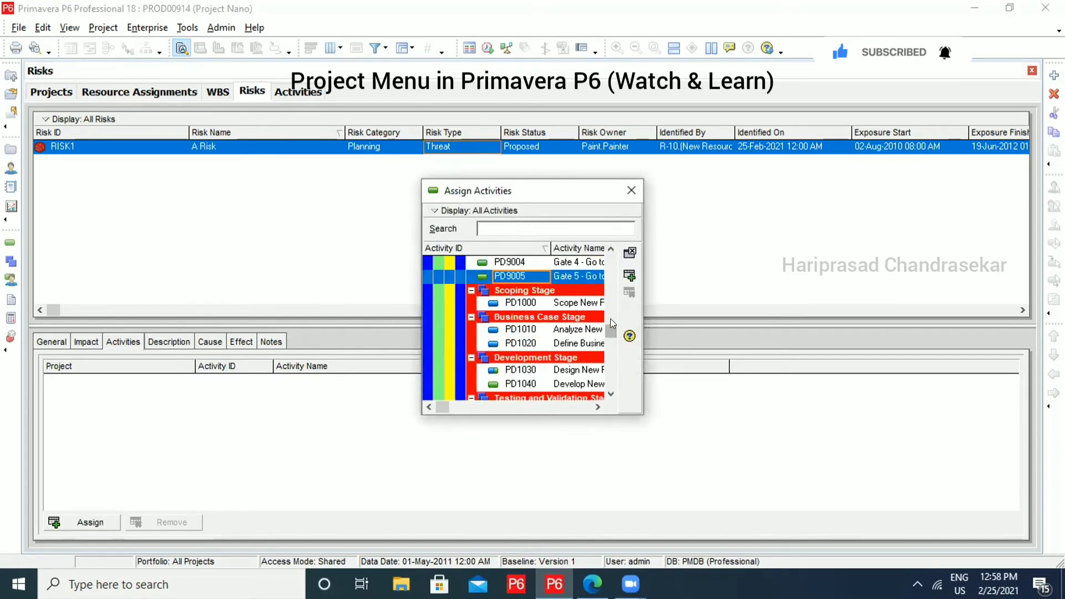
left_click_drag(610, 324, 610, 259)
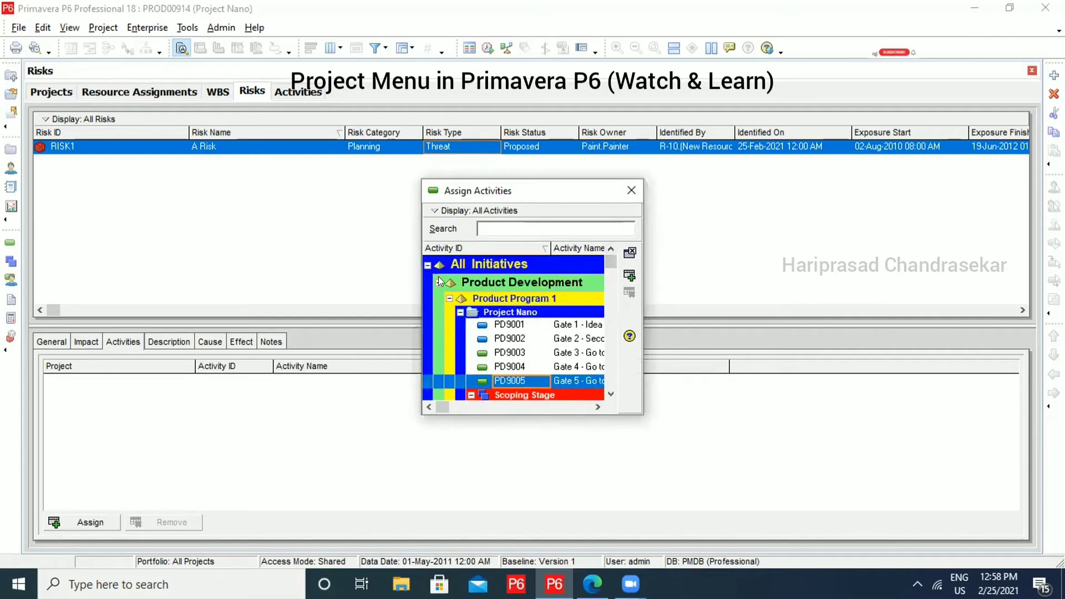
left_click(452, 212)
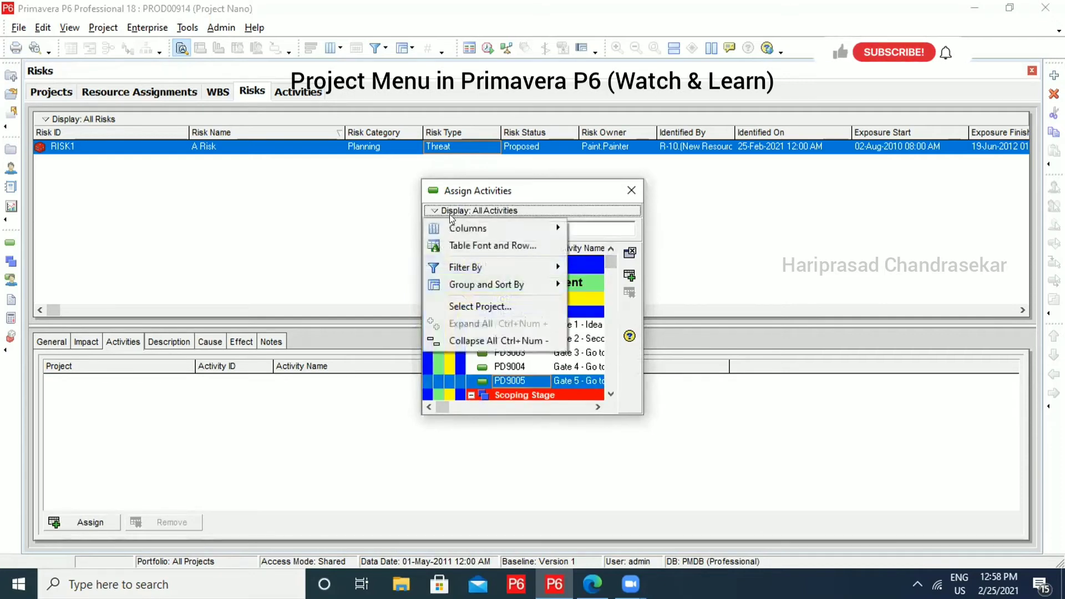
left_click(599, 273)
left_click(510, 338)
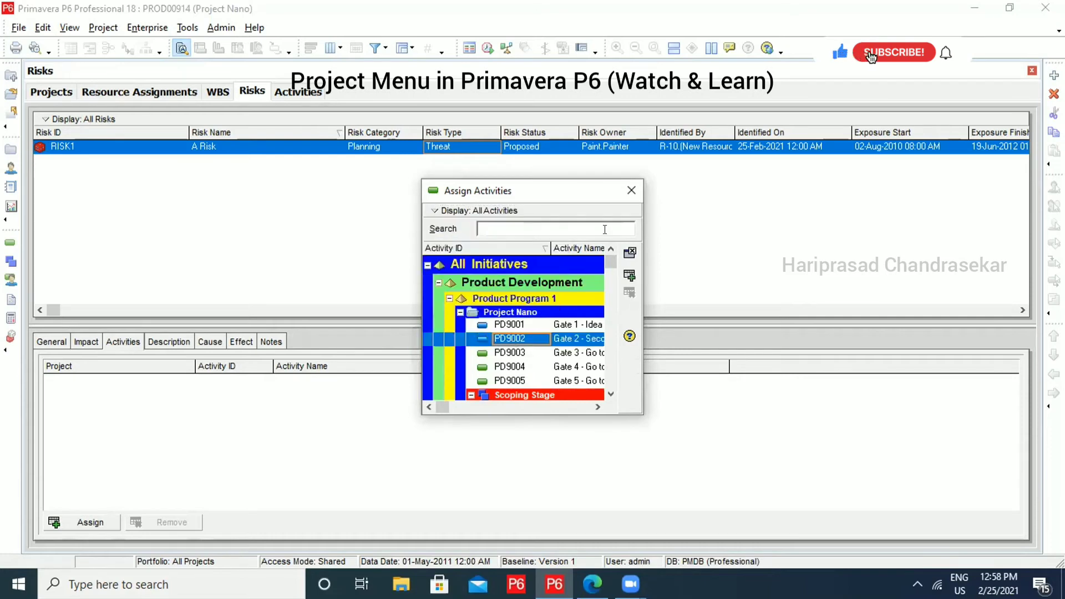
left_click(632, 191)
- Open project A6 (XYZ) from the Structural Dept of ABC Limited
left_click(51, 91)
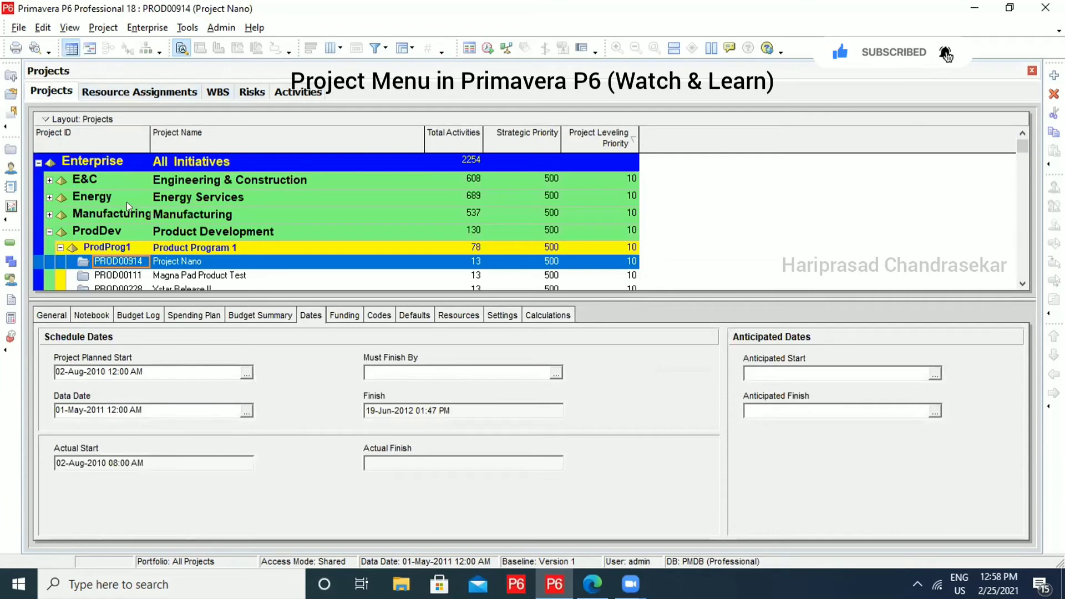
scroll(126, 204, "down", 5)
scroll(152, 266, "down", 5)
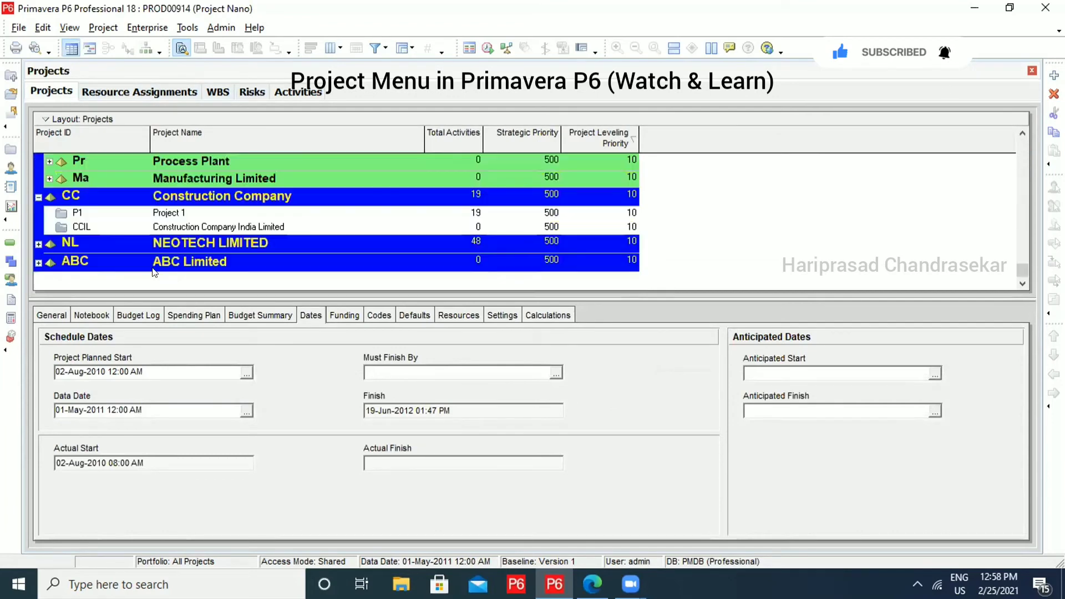
left_click(39, 260)
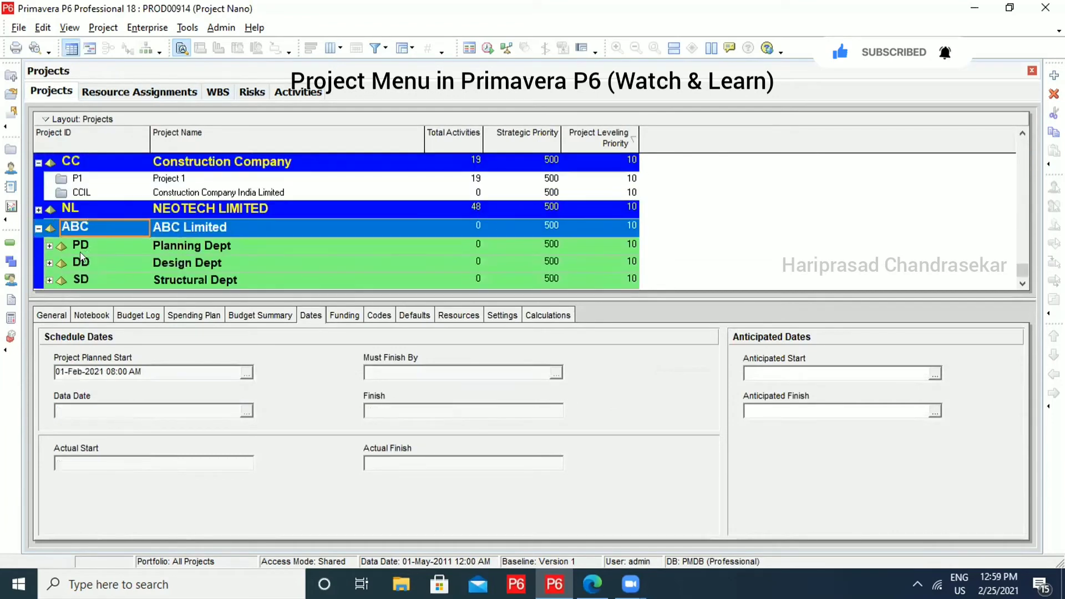
left_click(50, 276)
left_click(106, 212)
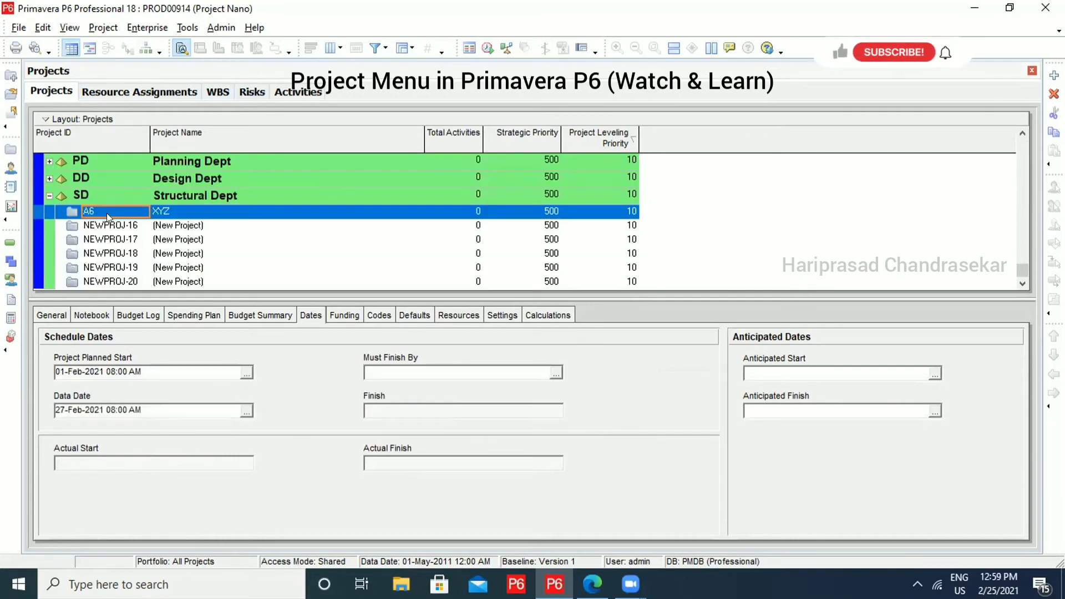
right_click(116, 209)
left_click(172, 186)
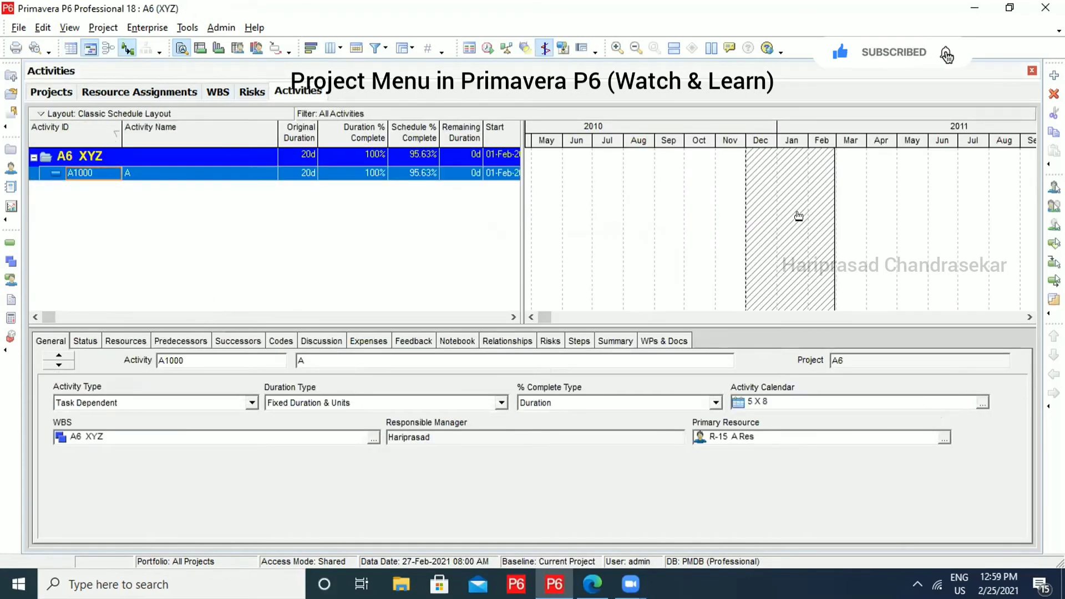
- Hide all curtain attachments in the Gantt chart of project A6
key("Delete")
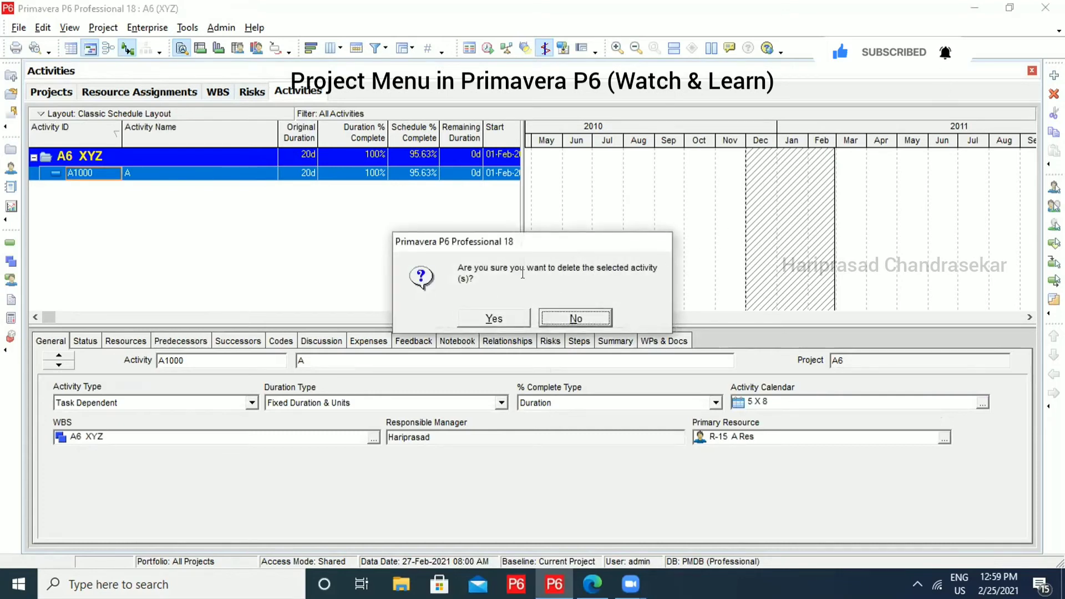
left_click(604, 320)
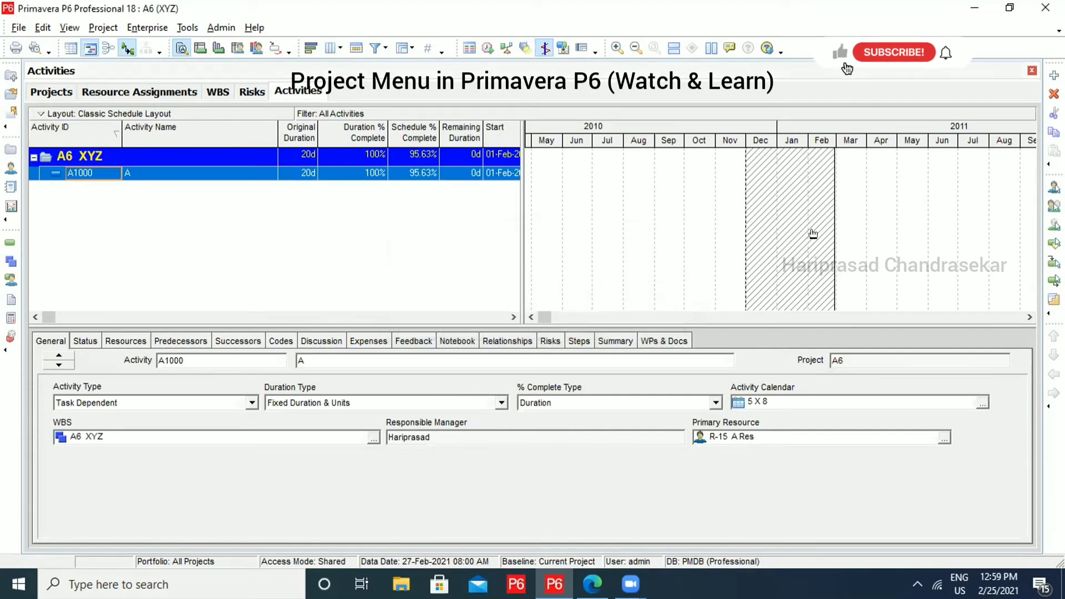
left_click_drag(814, 233, 729, 240)
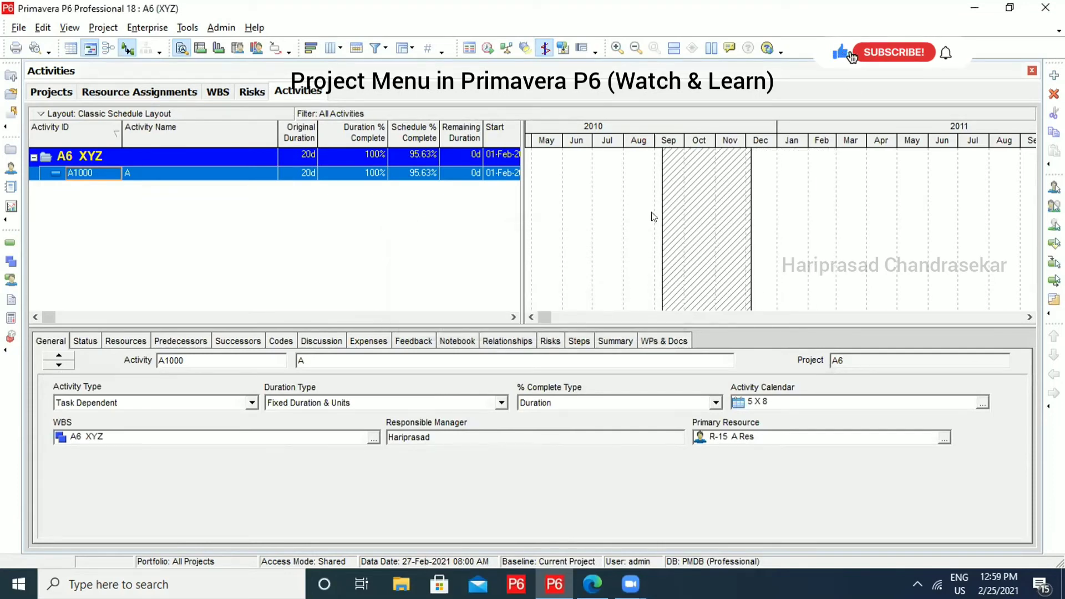
left_click(70, 28)
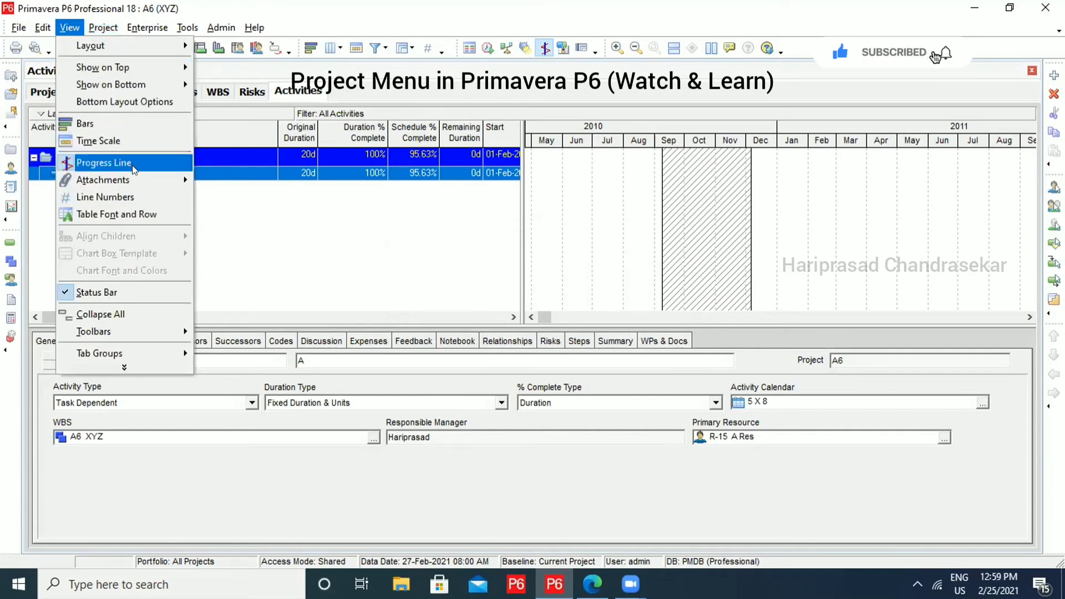
mouse_move(137, 176)
mouse_move(236, 180)
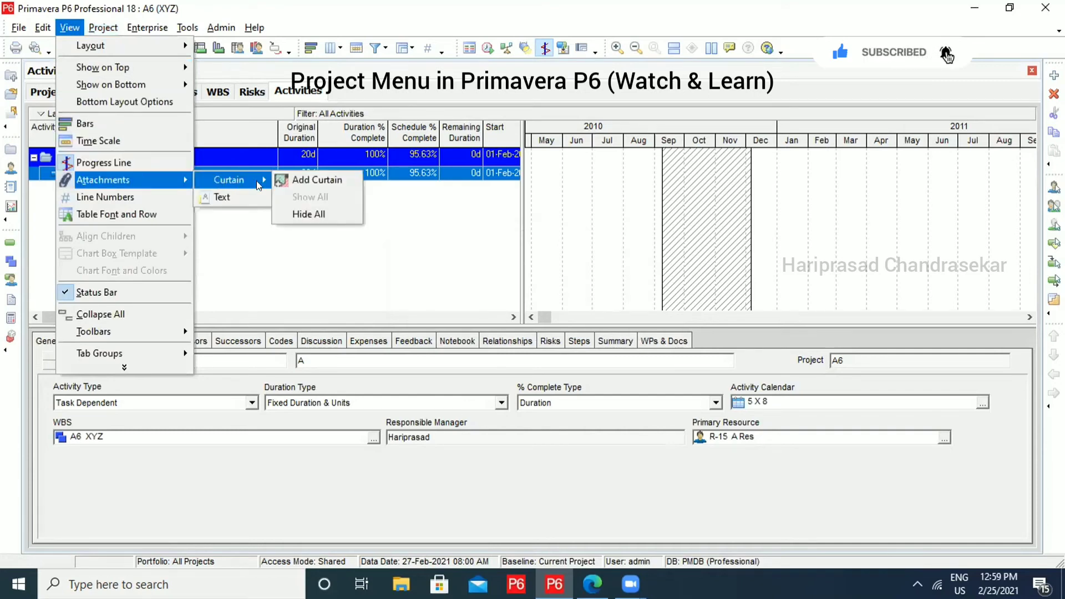
left_click(316, 215)
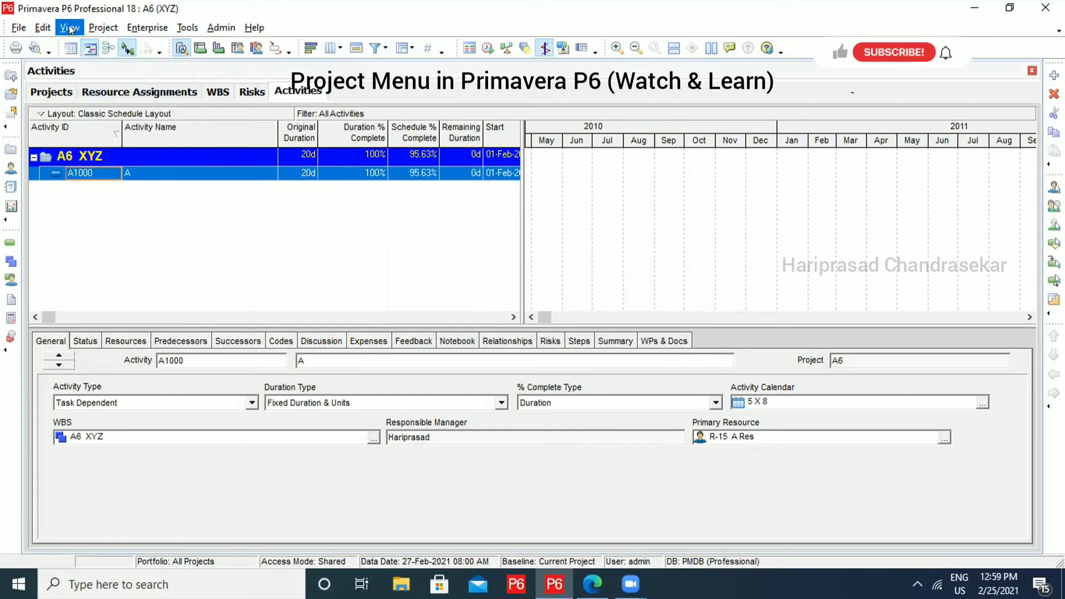
- Add a new risk to project A6, keeping its default name
left_click(103, 28)
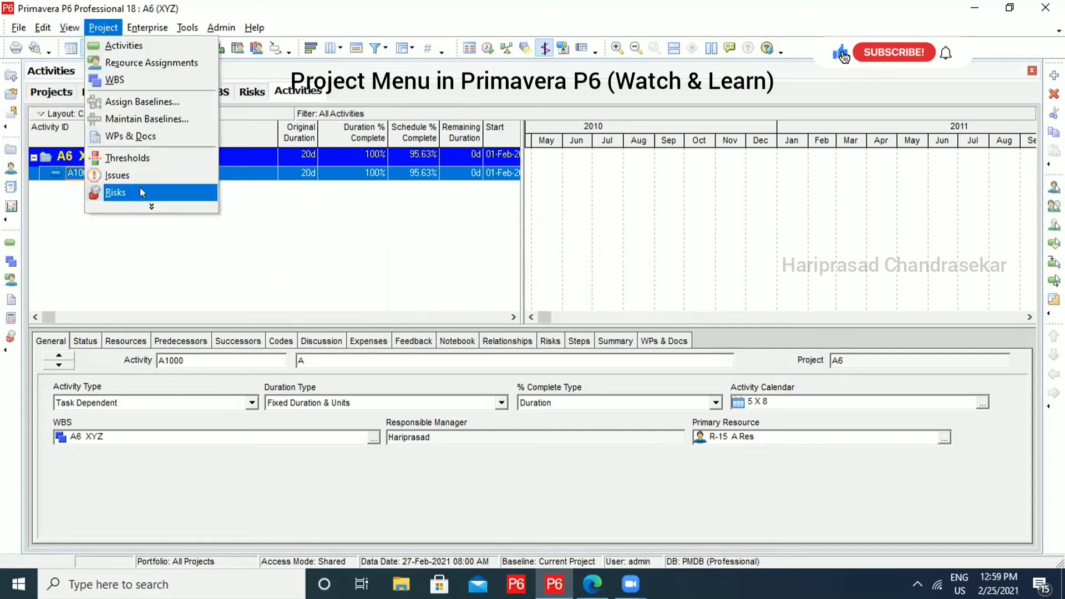
left_click(140, 191)
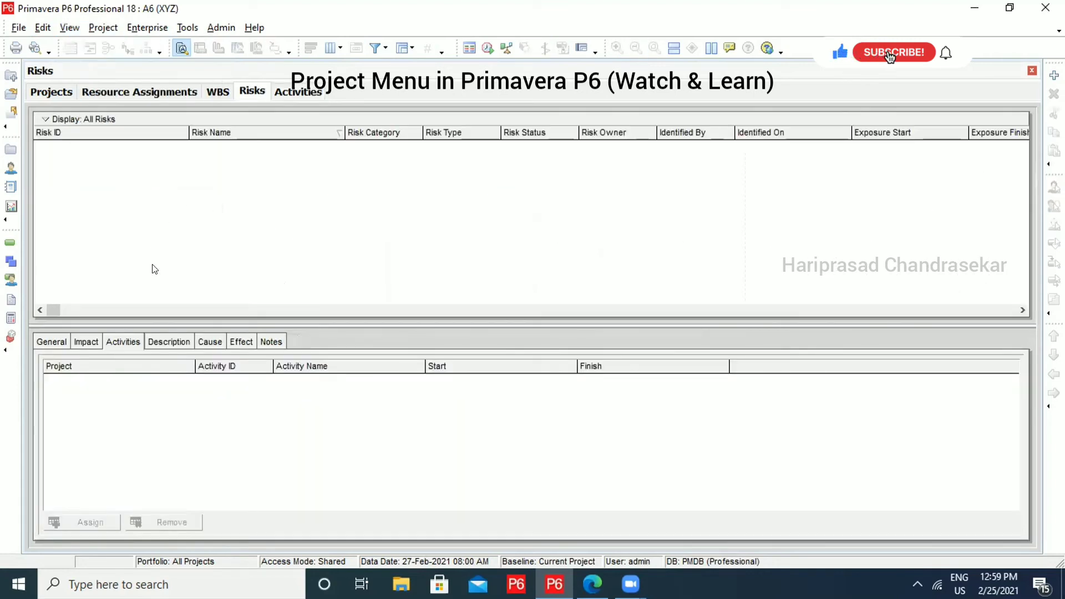
left_click(43, 342)
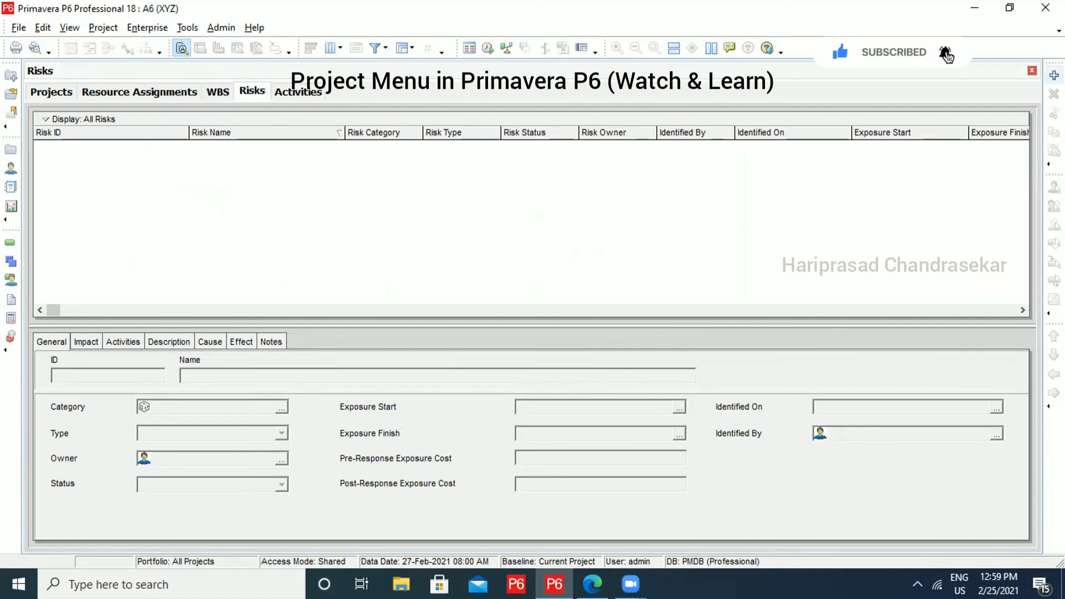
left_click(1054, 75)
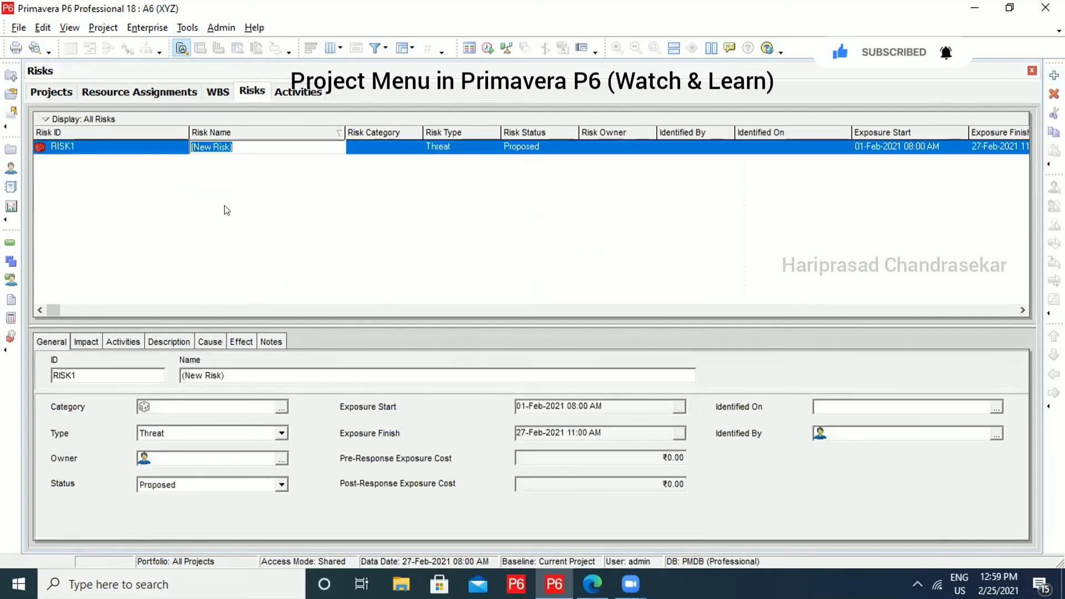
left_click(224, 206)
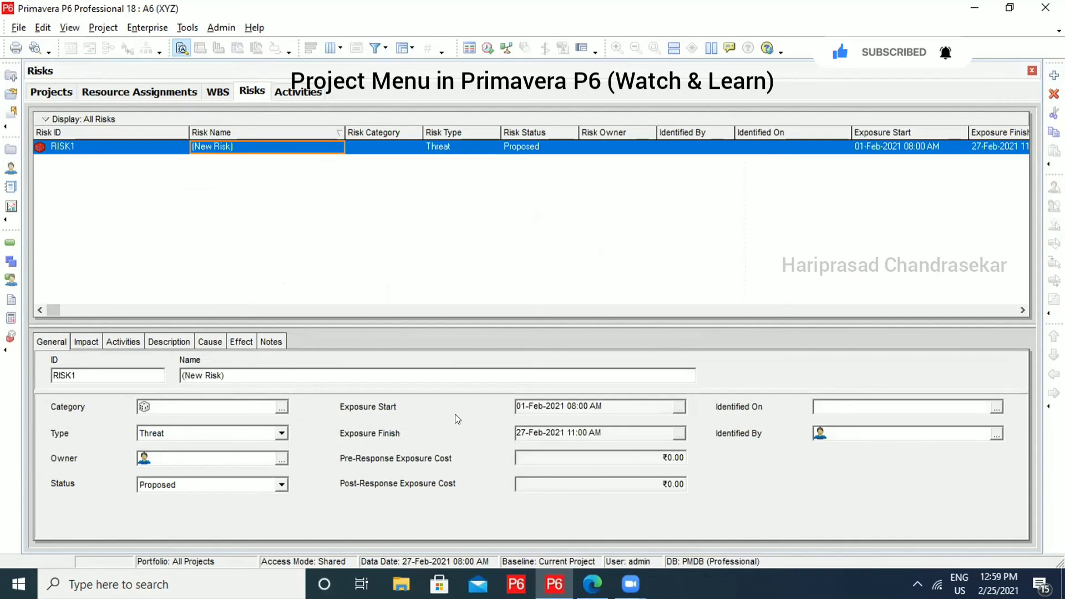
- Set the new risk's pre-response probability to 2 - High (50% to 70%), schedule to 4 - Low (1% to 5%) and cost to 3 - Medium (10% to 20%)
left_click(86, 342)
left_click(244, 390)
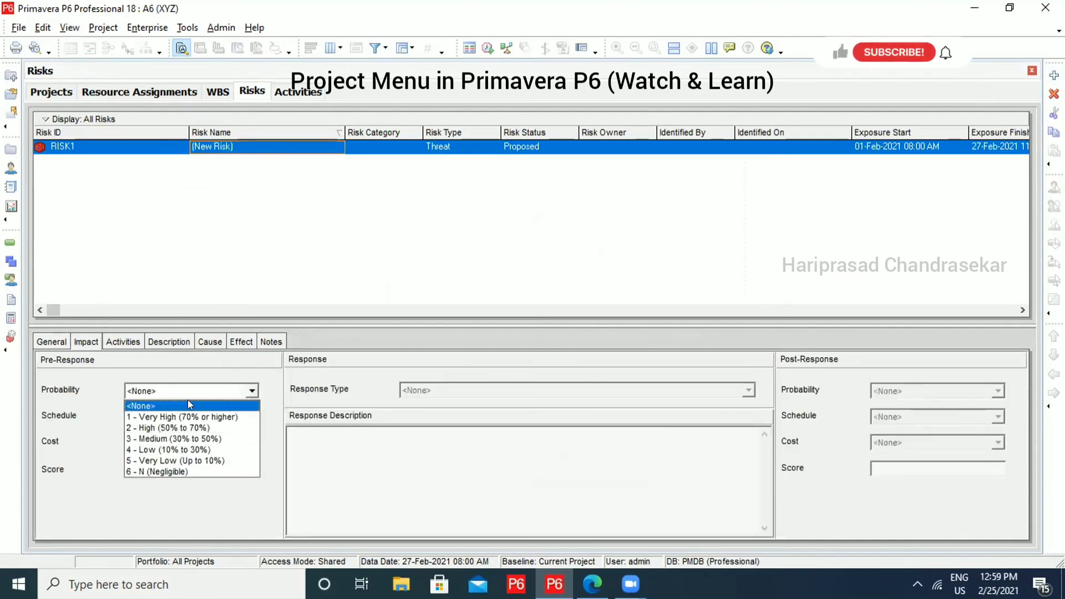
left_click(167, 428)
left_click(167, 417)
left_click(153, 471)
left_click(167, 443)
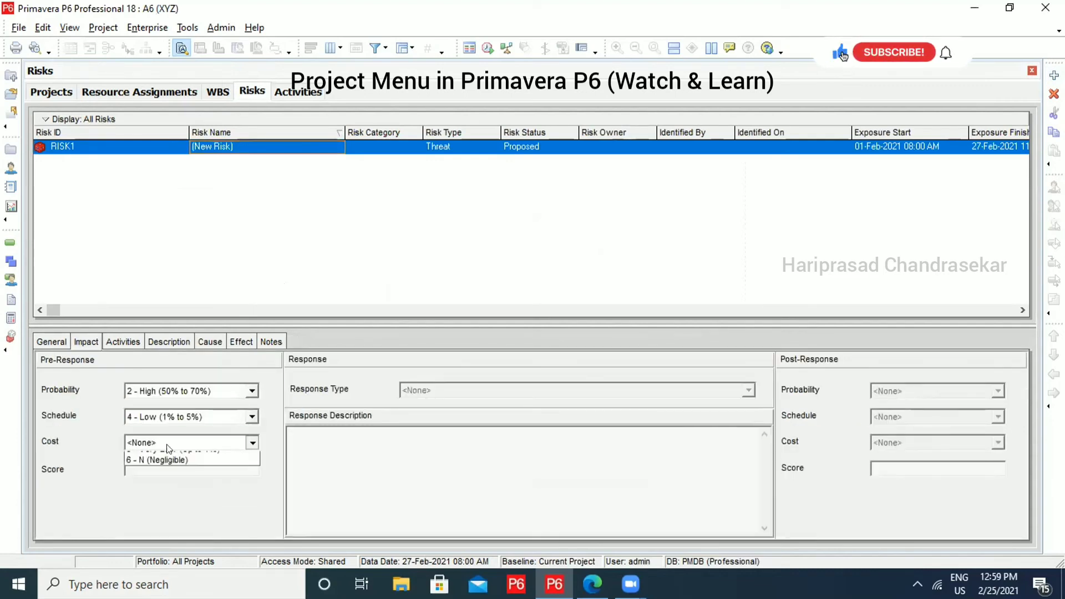
left_click(158, 457)
left_click(175, 445)
left_click(170, 488)
left_click(175, 465)
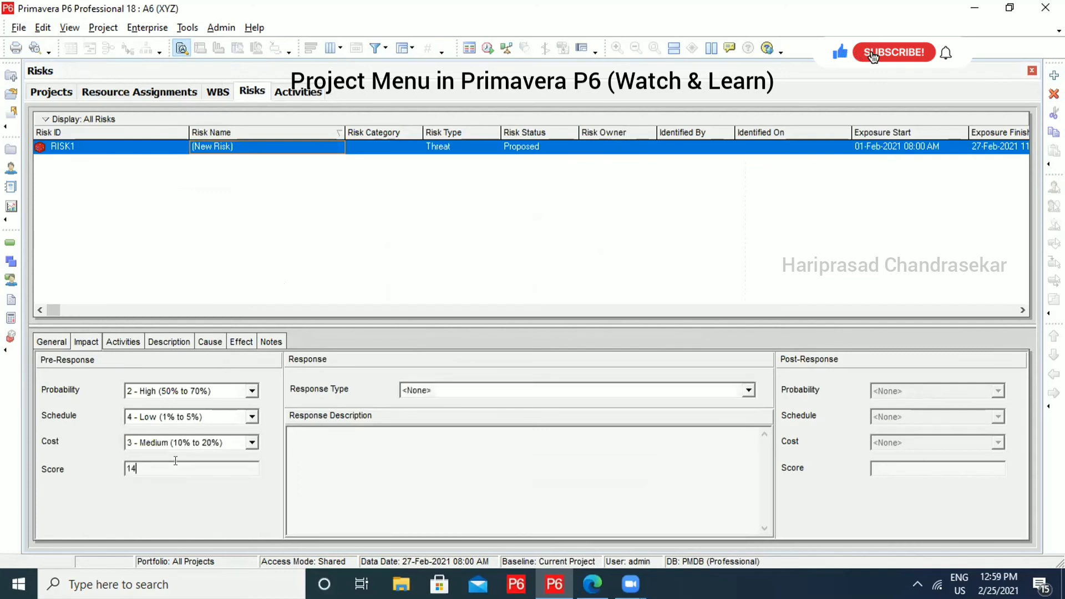
- Set the new risk's response type to Avoid
left_click(613, 394)
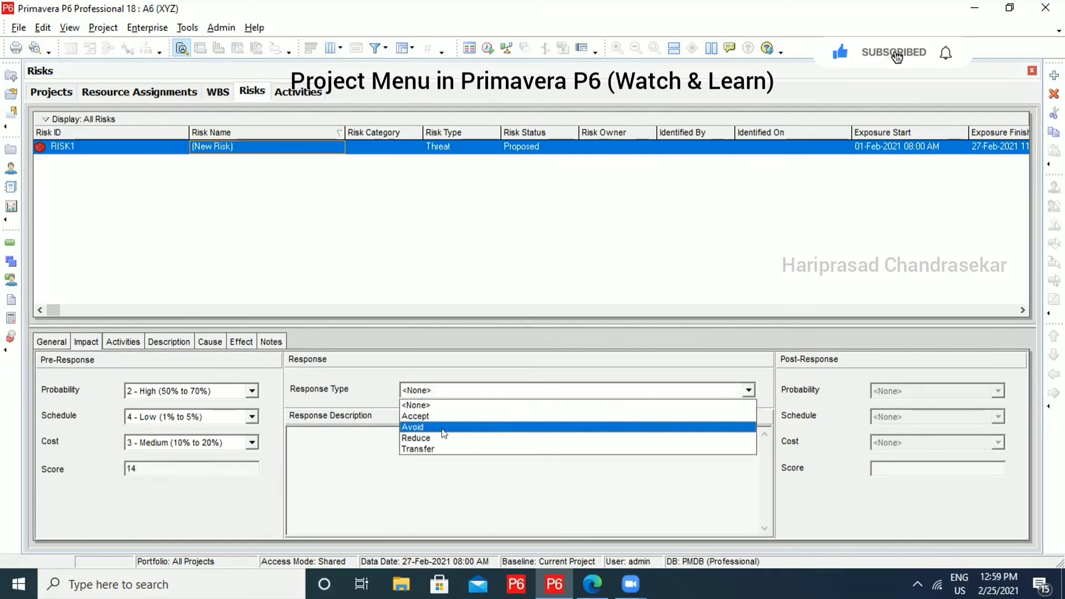
left_click(483, 426)
left_click(478, 459)
- Set the post-response probability to 3 - Medium (30% to 50%), schedule to 1 - Very High (20% or higher) and cost to 5 - Very Low (Up to 1%)
left_click(938, 391)
left_click(921, 439)
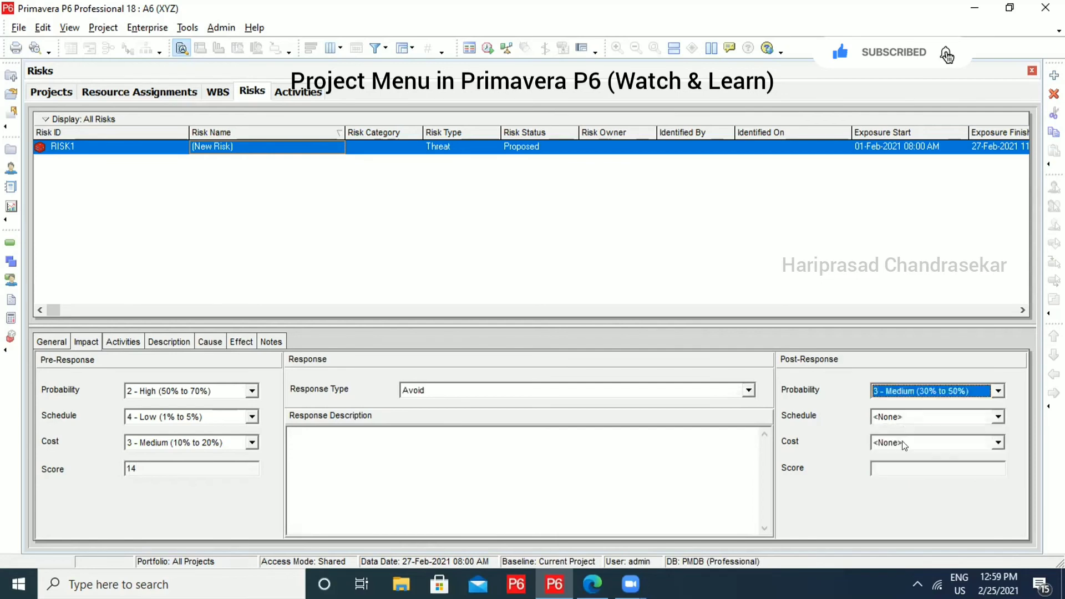
left_click(937, 417)
left_click(893, 442)
left_click(899, 442)
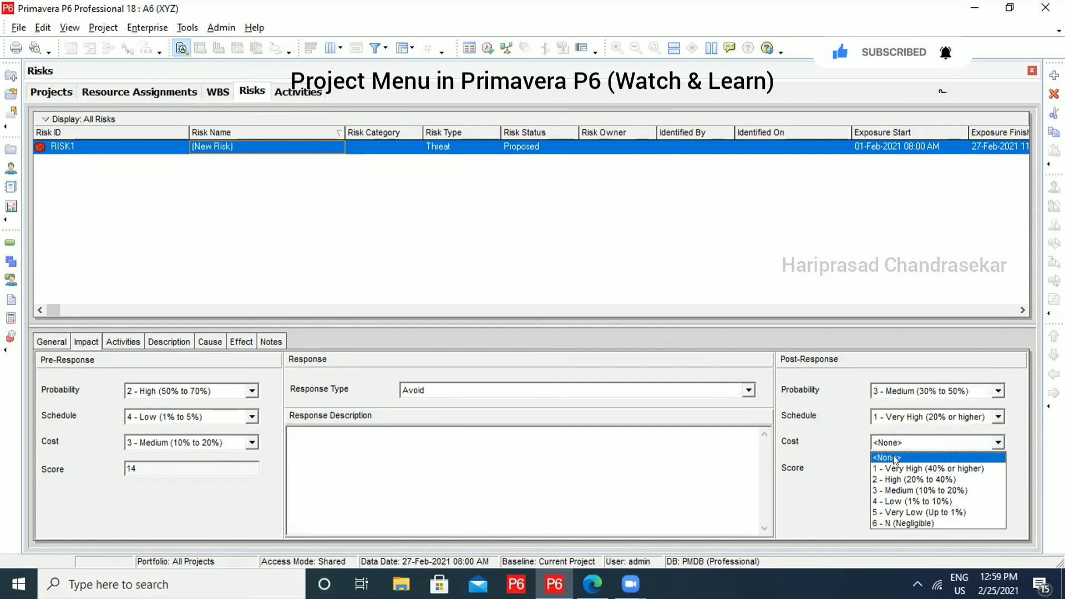
left_click(899, 510)
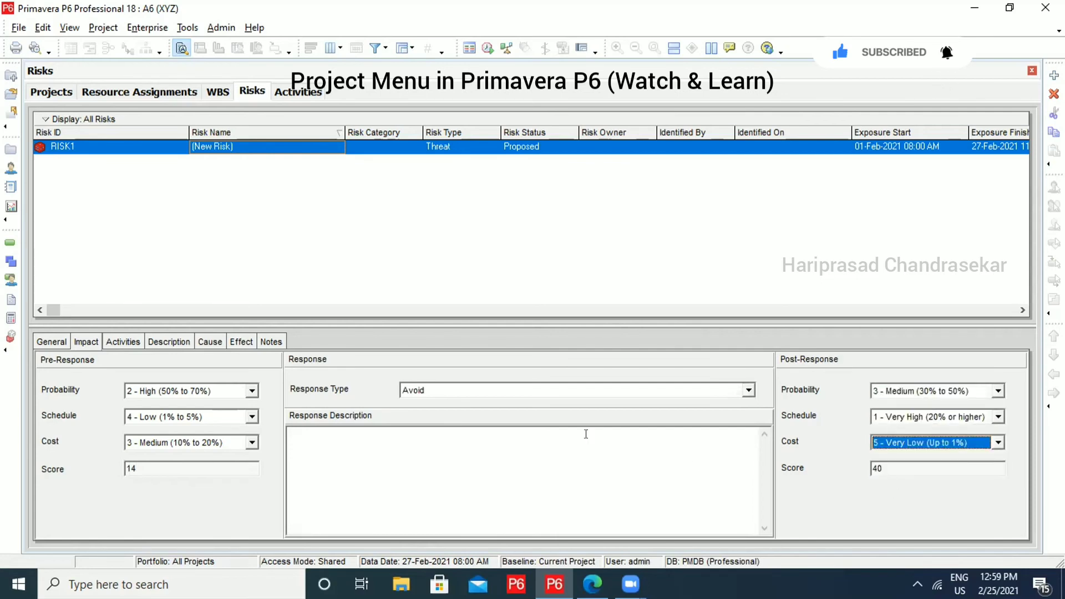
- Assign resource R-15 A Res as the new risk's owner in its general details
left_click(52, 341)
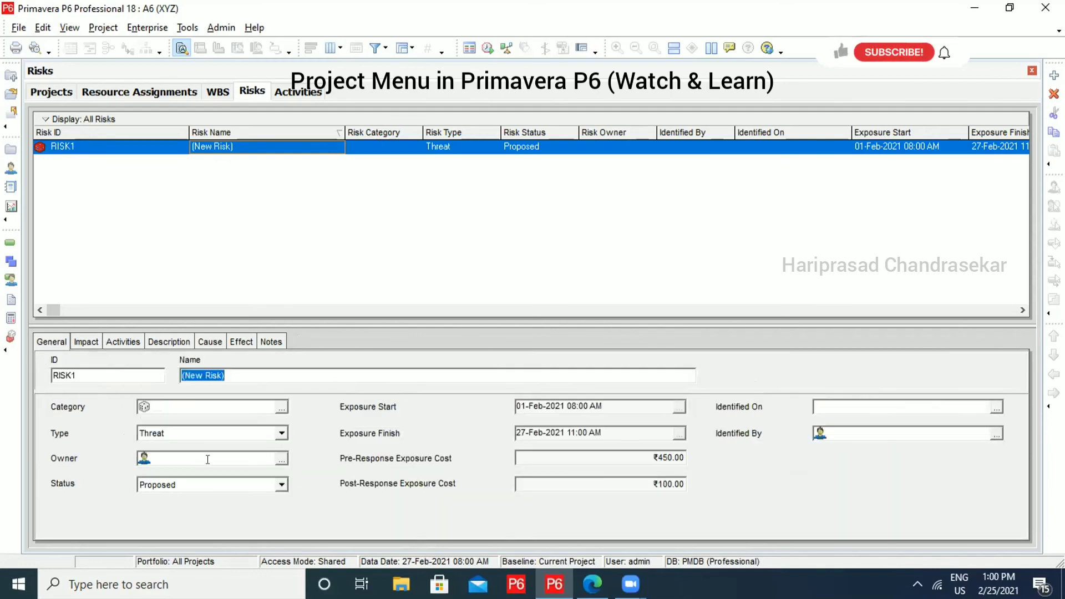
left_click(257, 459)
left_click(282, 458)
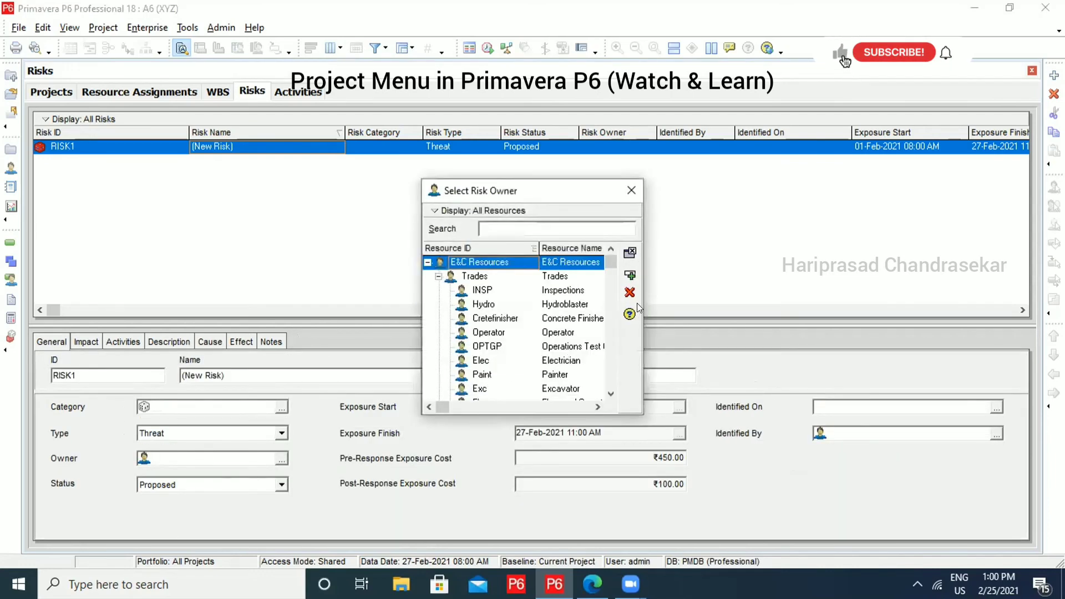
scroll(630, 398, "down", 5)
left_click(555, 388)
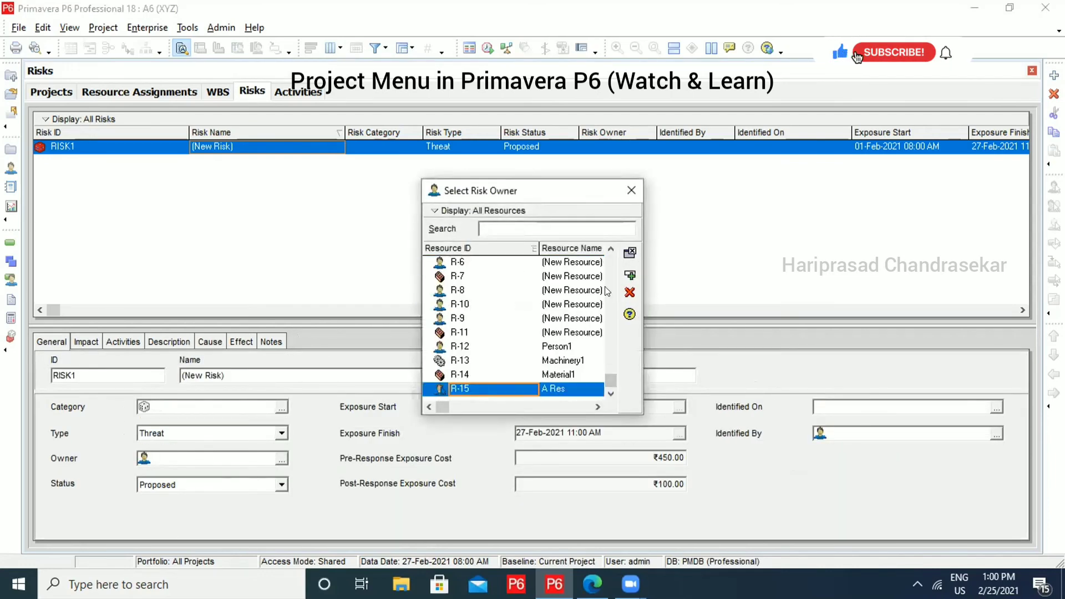
left_click(630, 275)
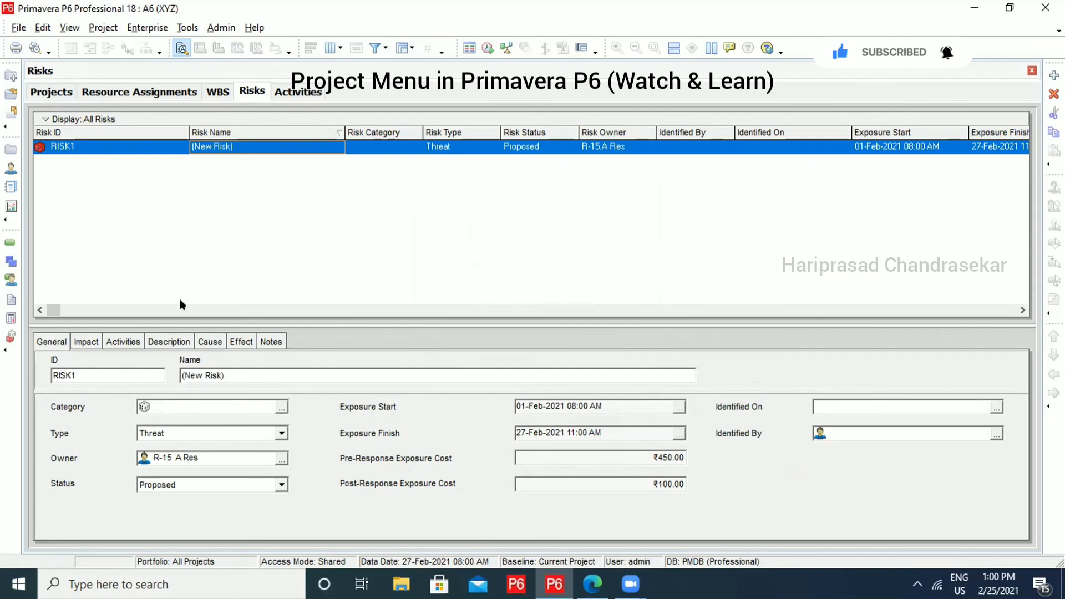
- Check which open project is set as the default and leave the setting as it is
left_click(67, 26)
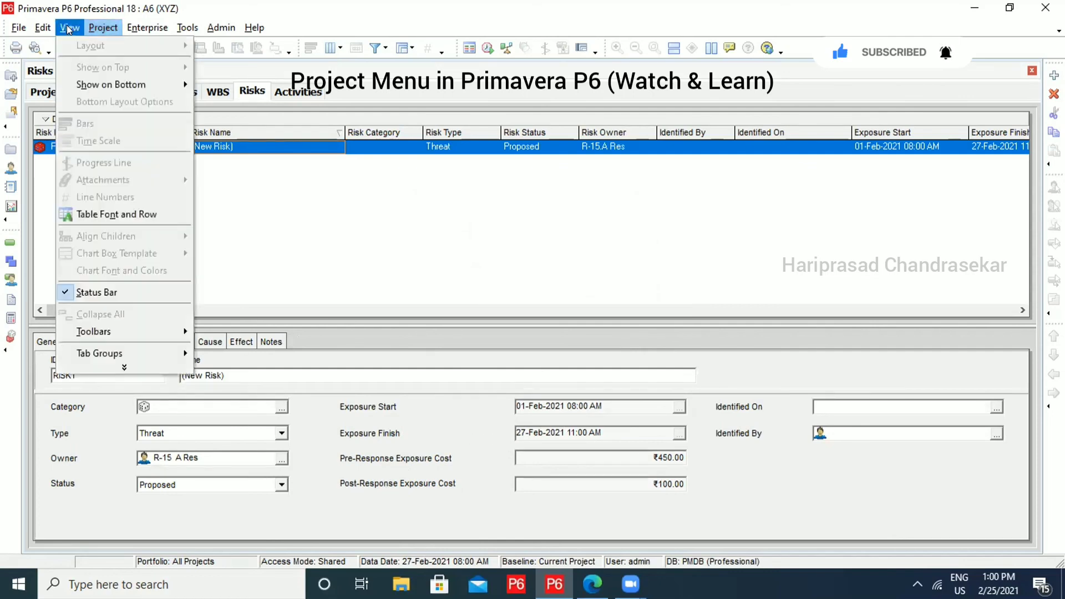
mouse_move(104, 27)
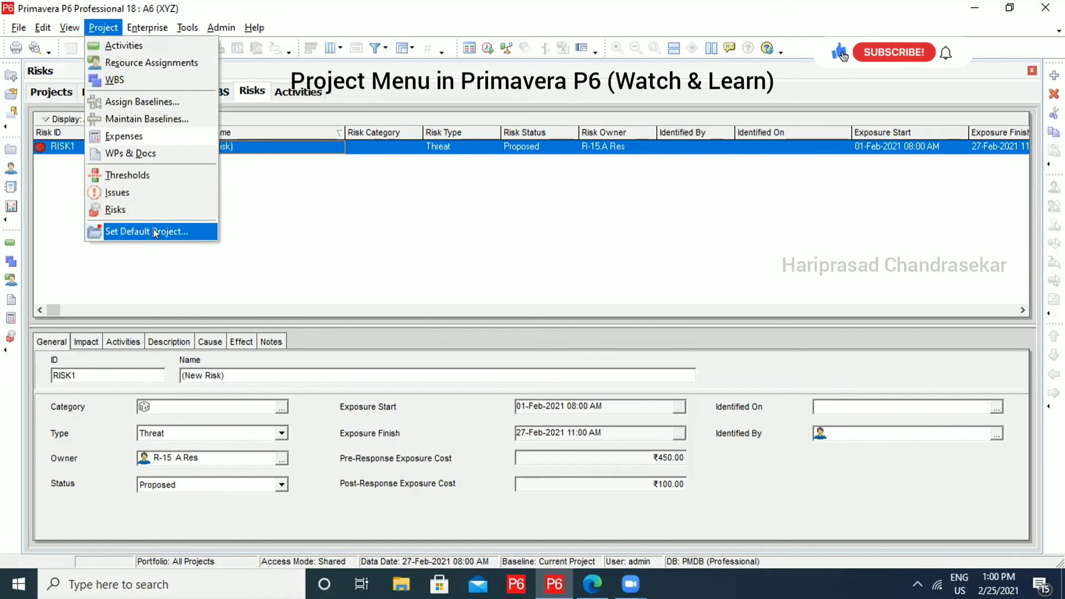
left_click(156, 233)
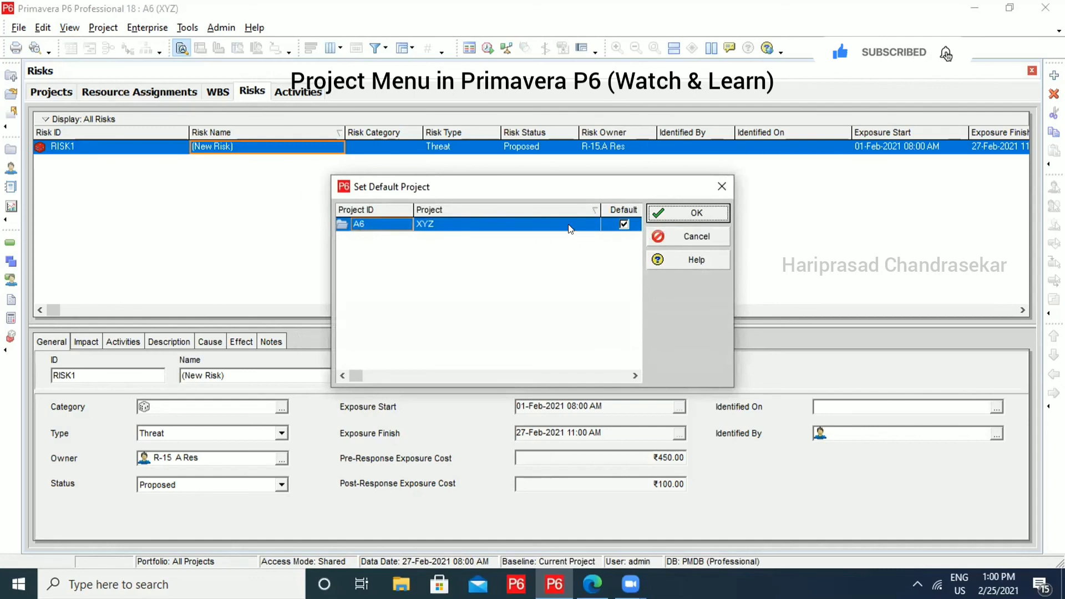
left_click(698, 235)
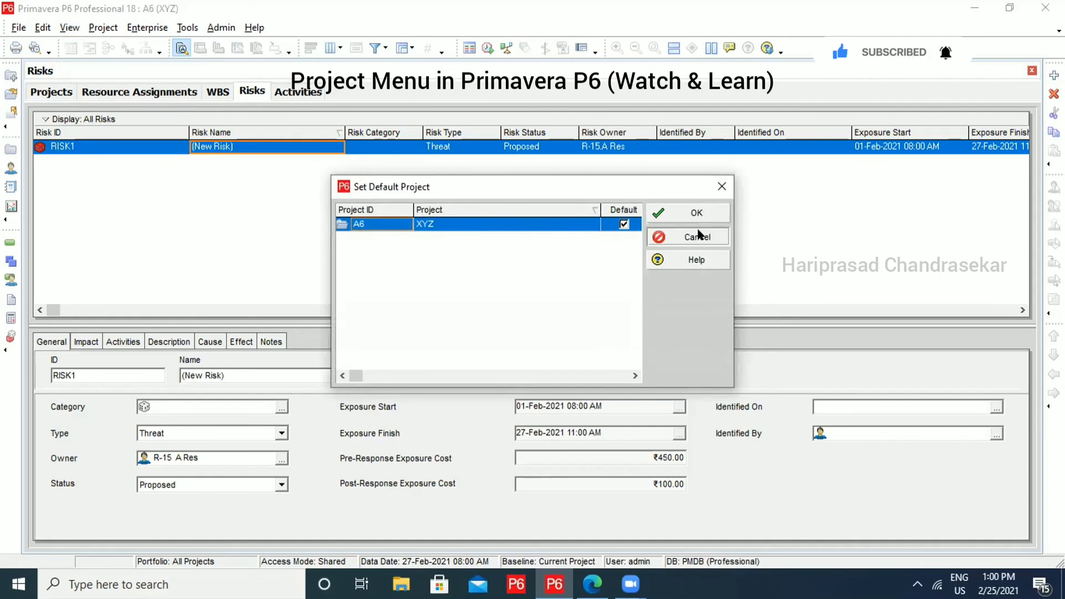